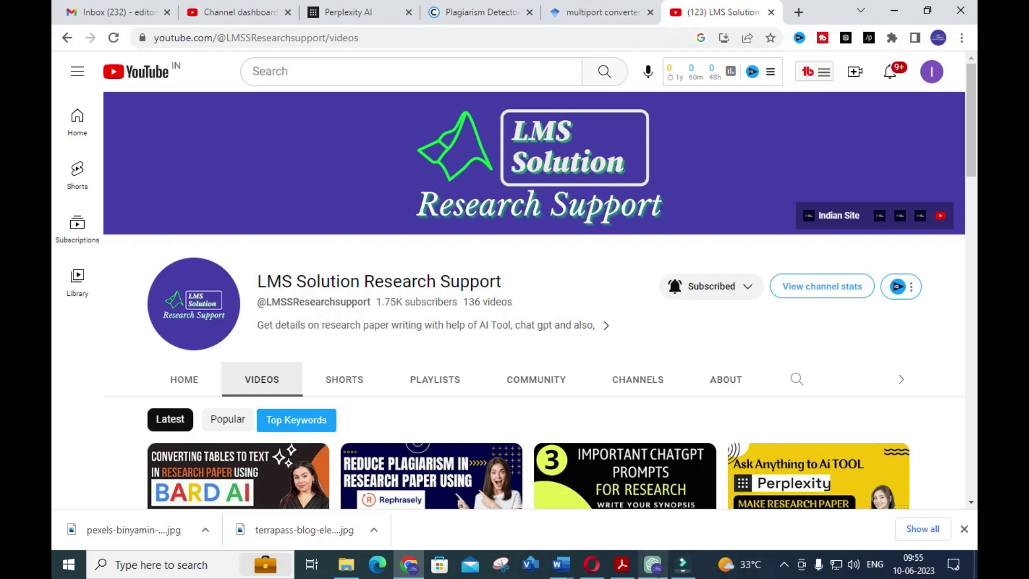
- Switch to the Google Scholar 'multiport converters' results, scroll through them, then bring up ChatGPT
click(613, 11)
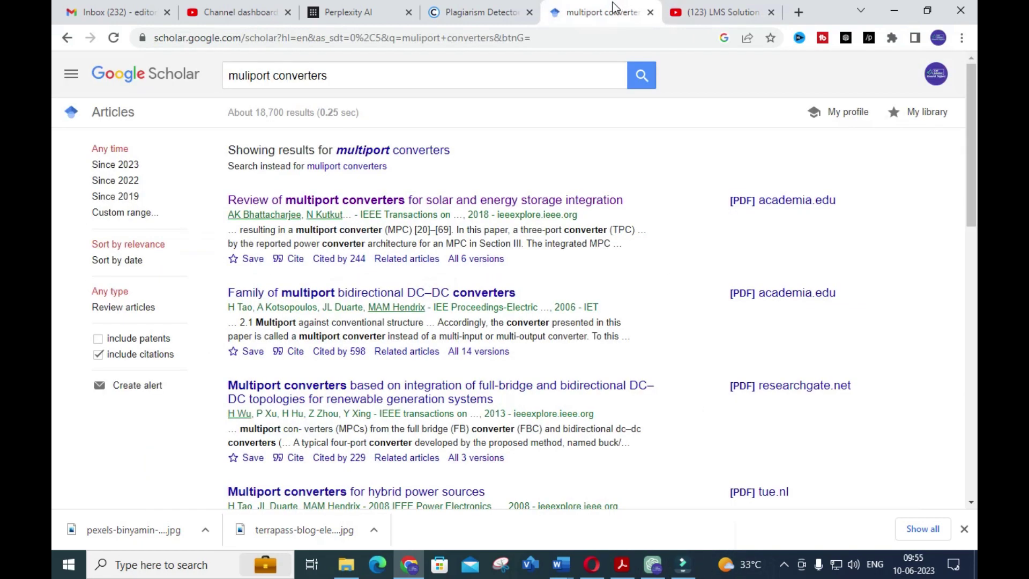
scroll(231, 192, down, 3)
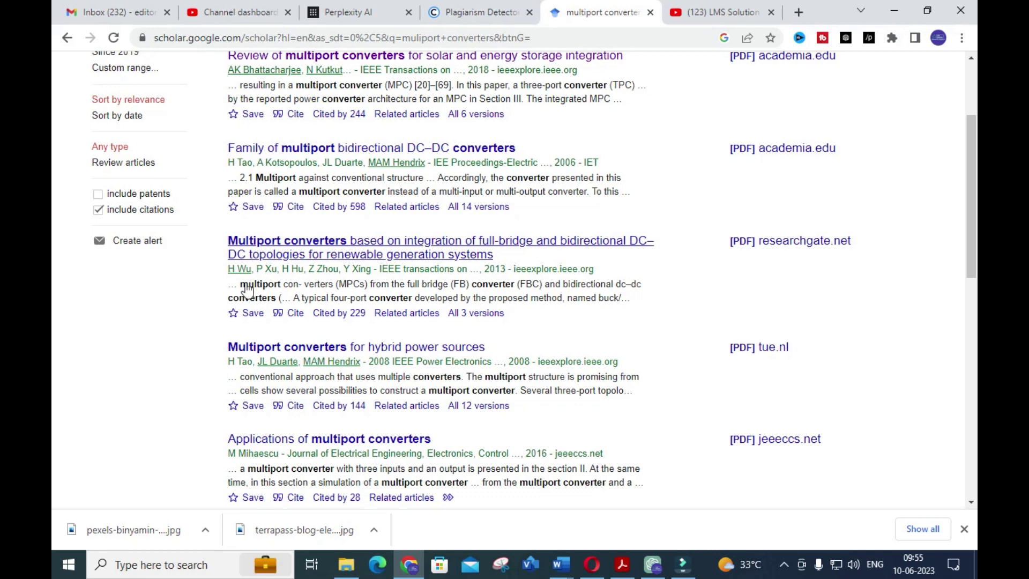
scroll(334, 273, up, 3)
click(652, 564)
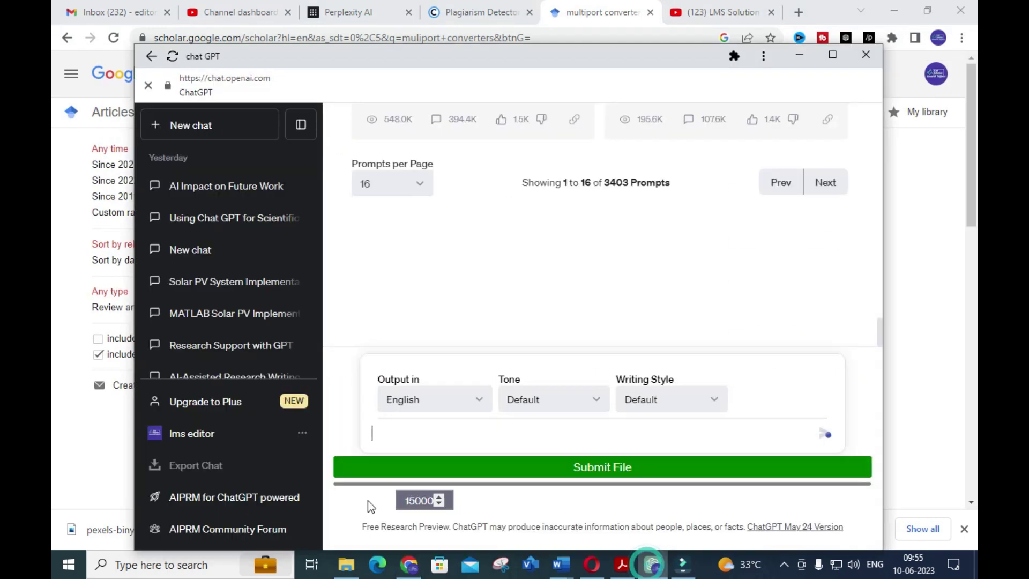
- Ask ChatGPT for a 150-word abstract on analysis and design of a multiport converter
click(840, 54)
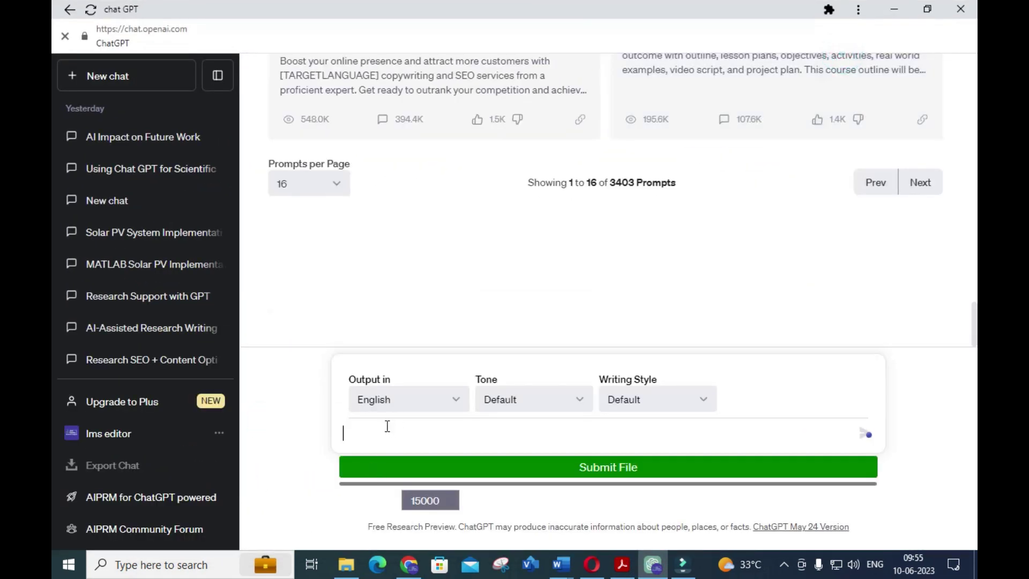
text(gene)
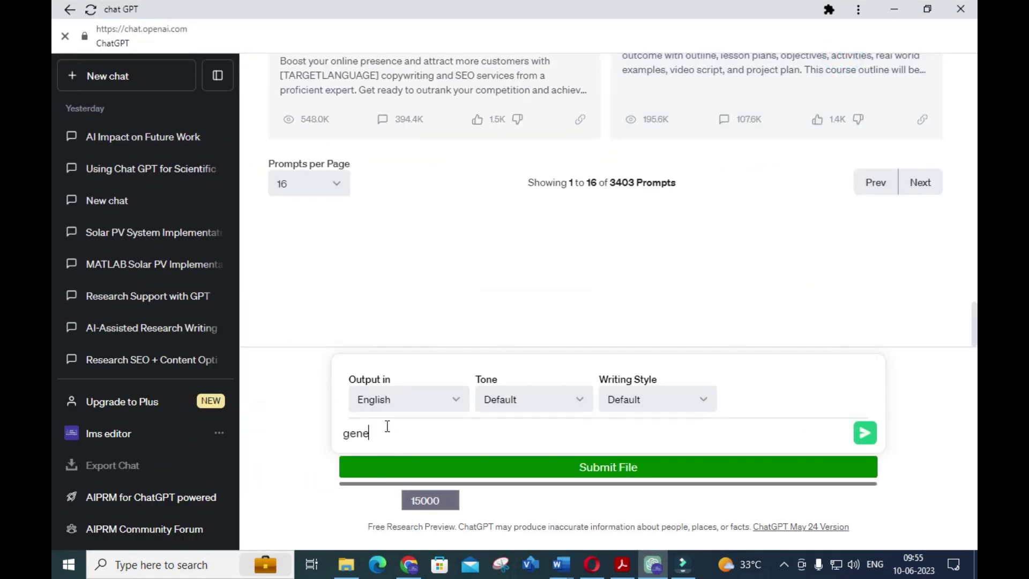
text(rate an abstract in about 150 words on title )
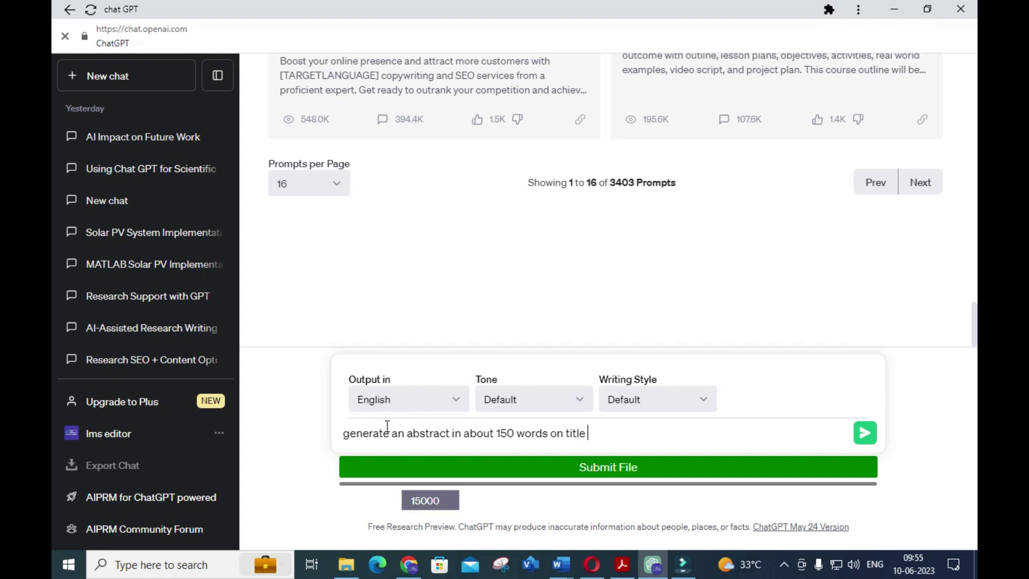
text(Analysis and design of)
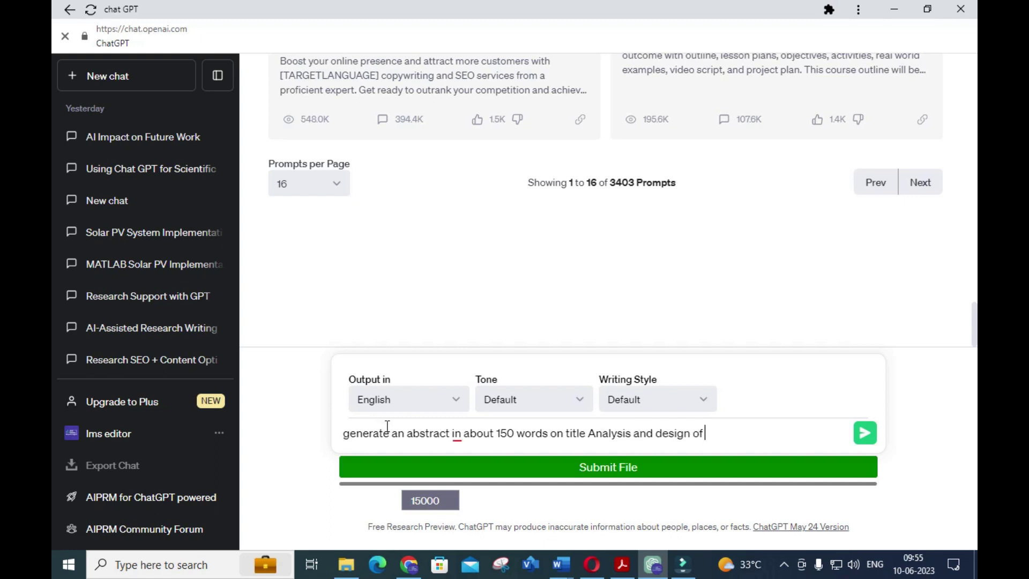
text( multiport converter fo )
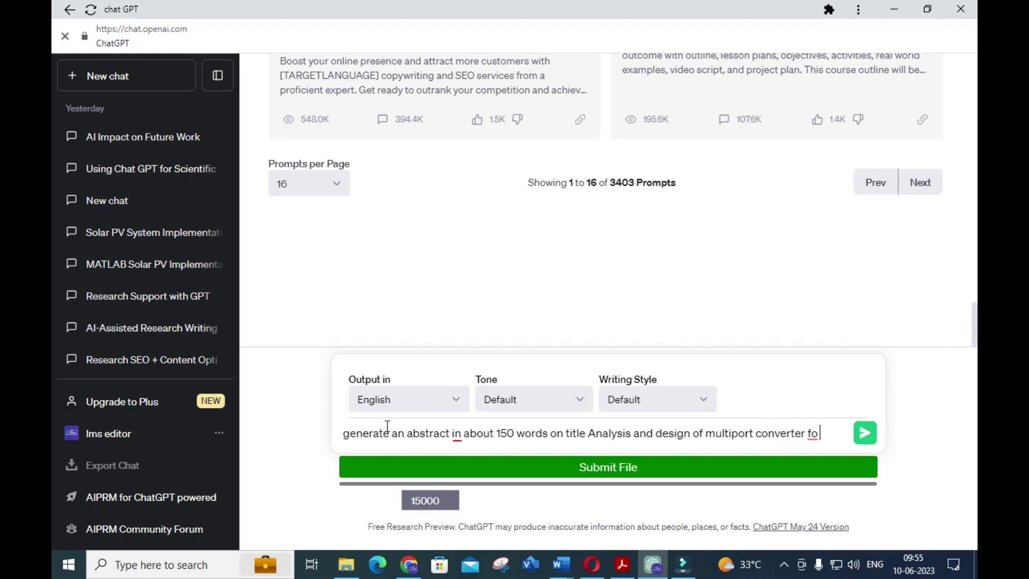
text(Renewab)
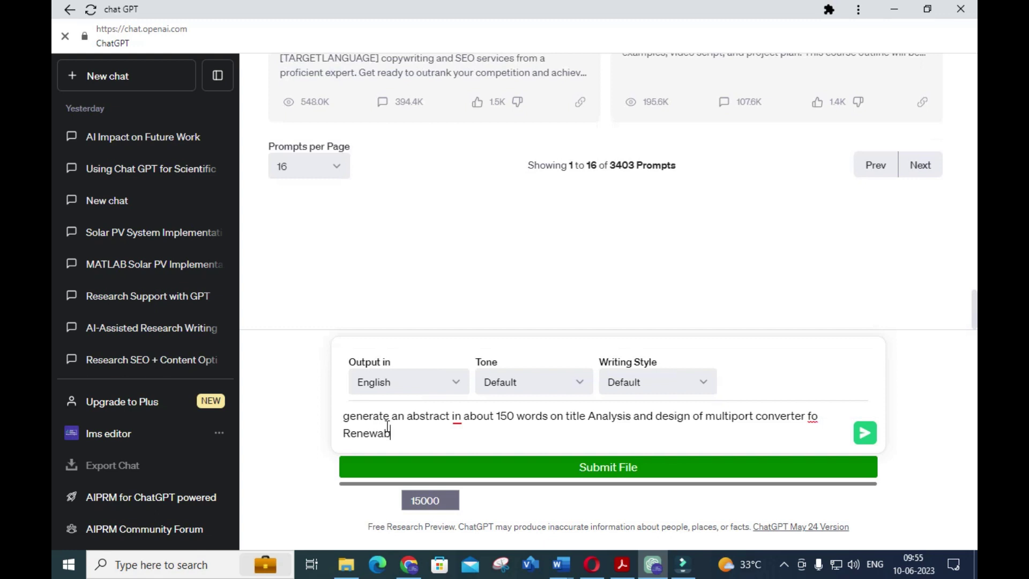
text(le energy integration & batt)
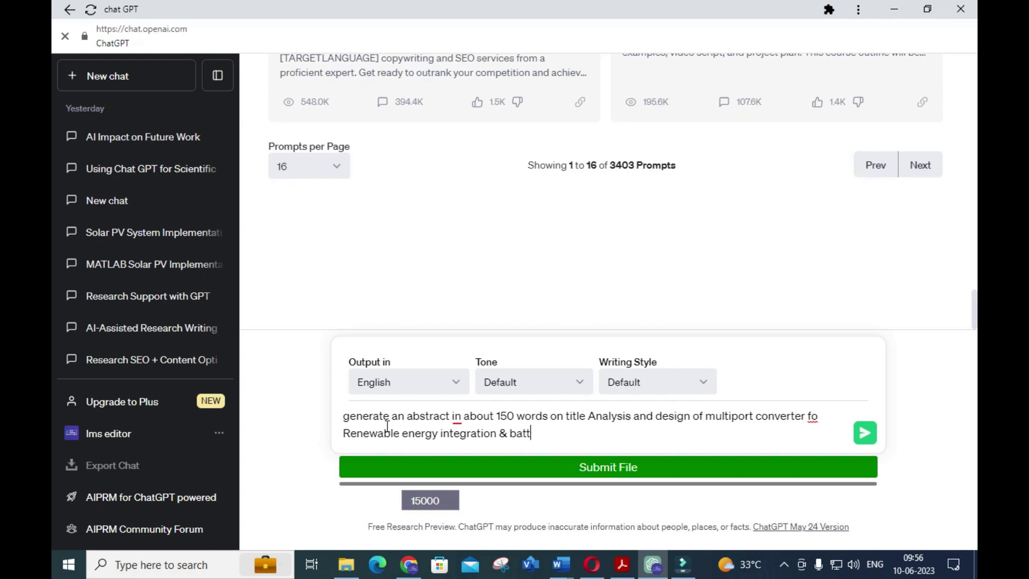
text(ery storage system)
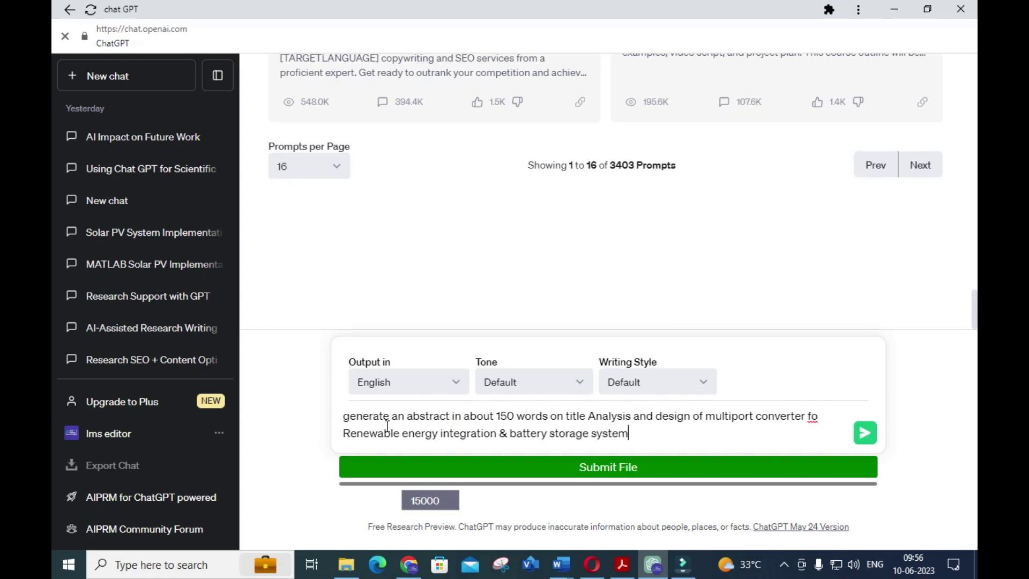
drag(342, 416, 655, 452)
key(ctrl+c)
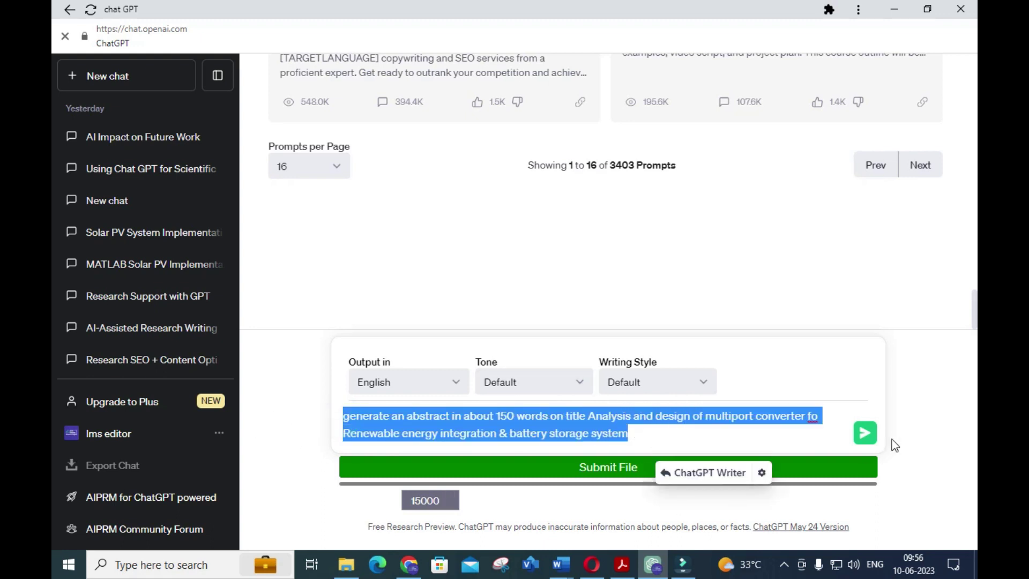
click(866, 435)
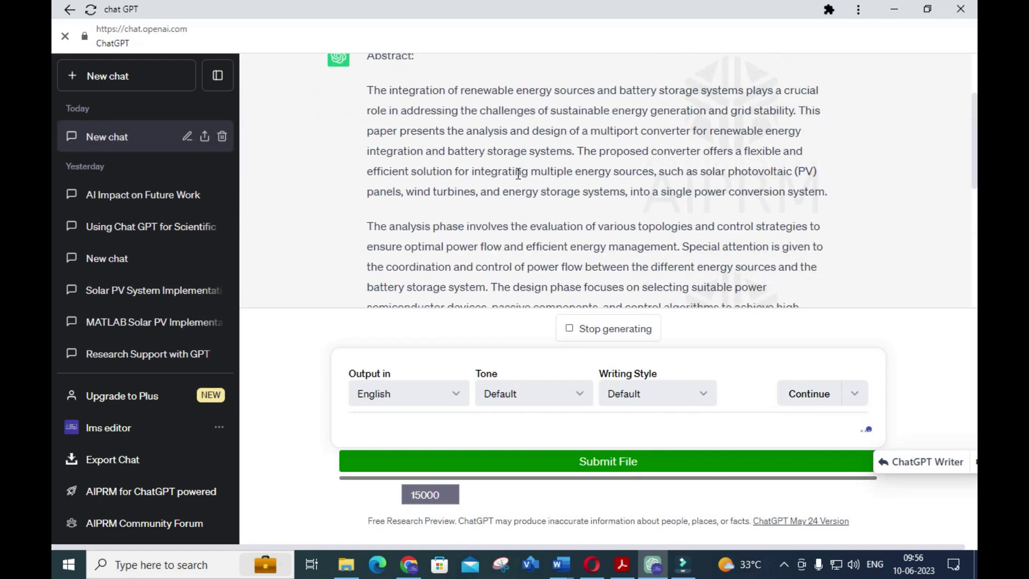
- Bring the Optimal_Capacity_of_Solar_PV_and_Battery_Storage Word document forward
mouse_move(561, 565)
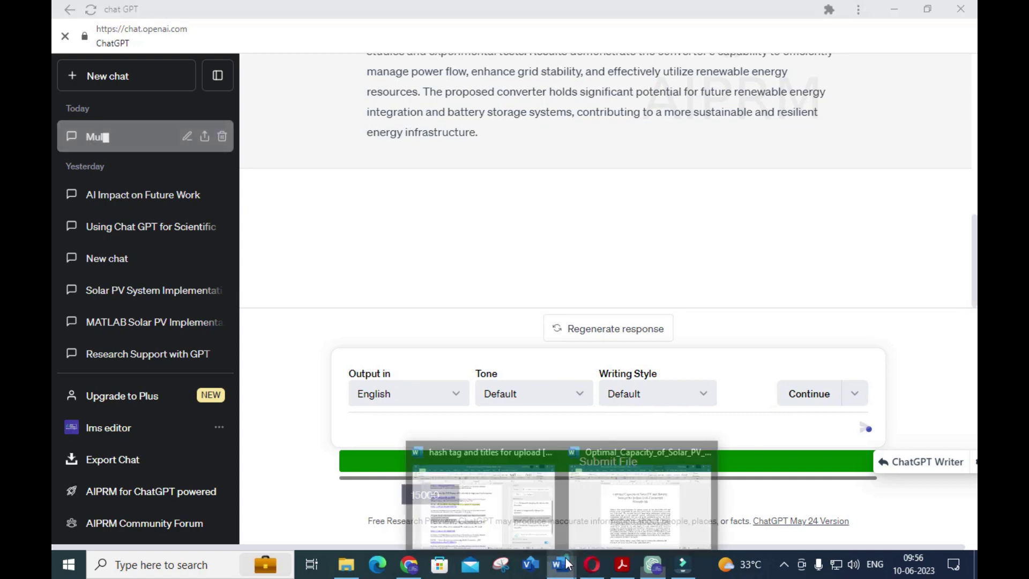
mouse_move(638, 501)
click(622, 447)
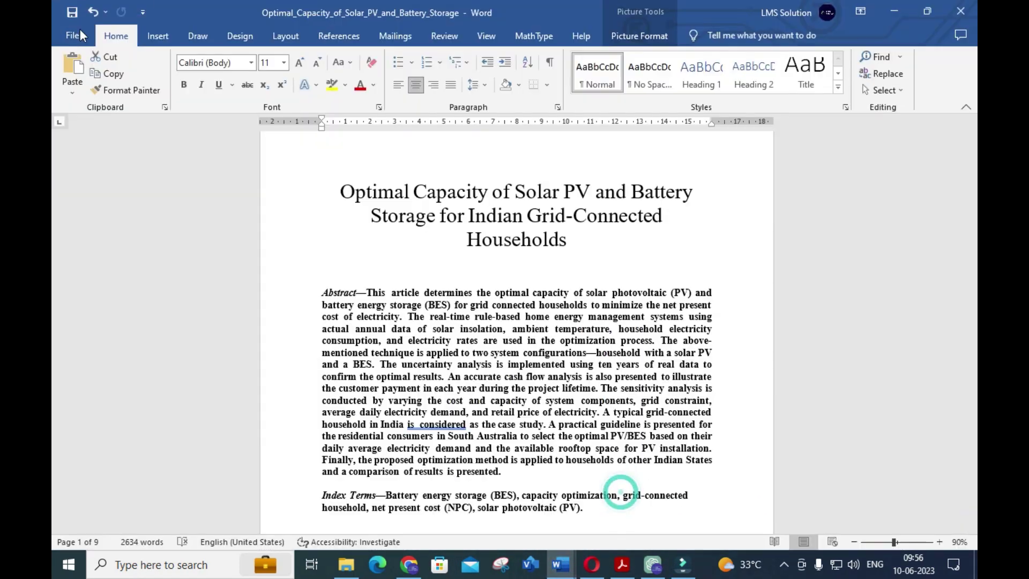
- Create a blank Word document, paste the abstract prompt, and add a new line below it
click(72, 39)
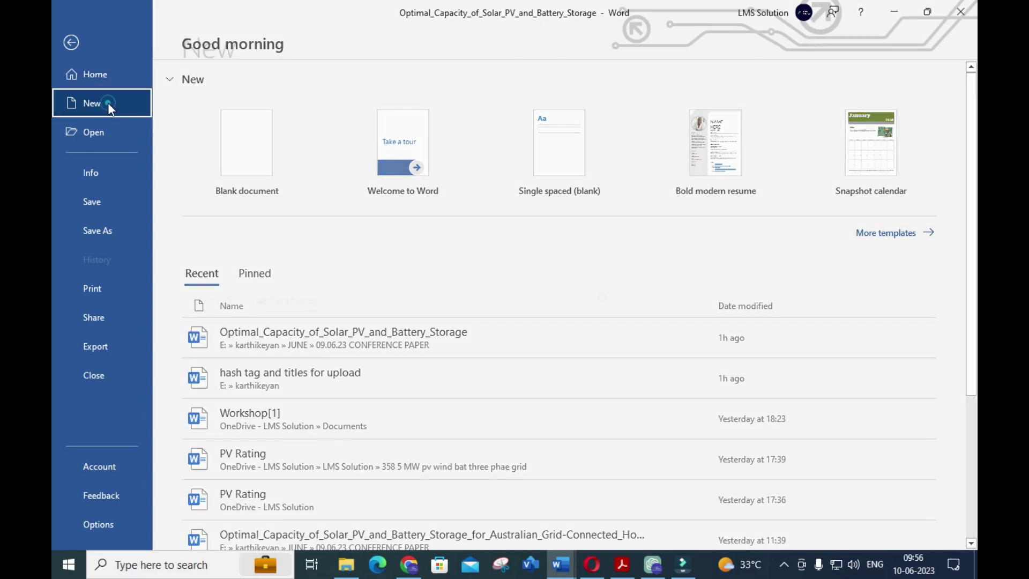
click(108, 102)
click(221, 162)
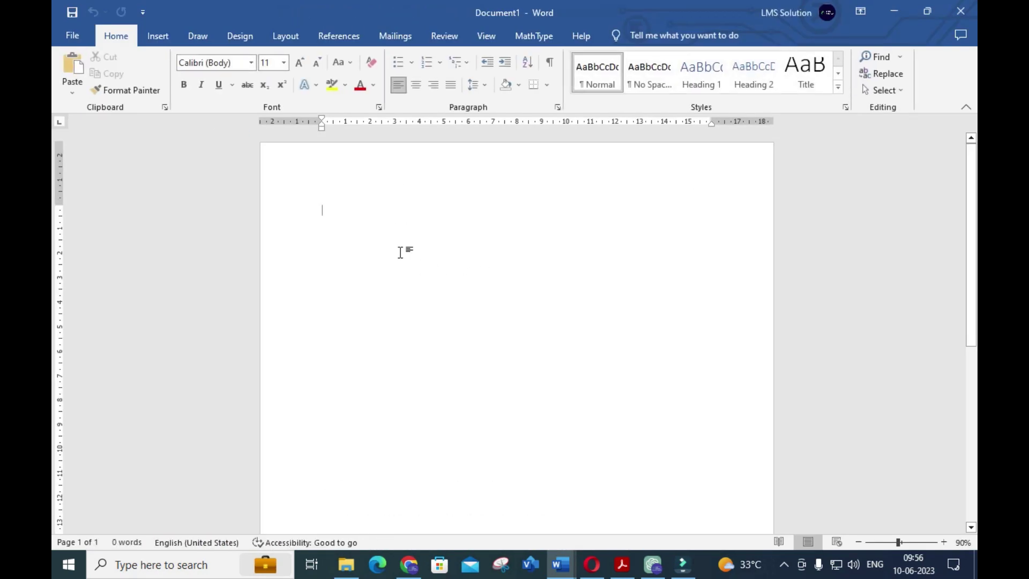
key(ctrl+v)
key(Return)
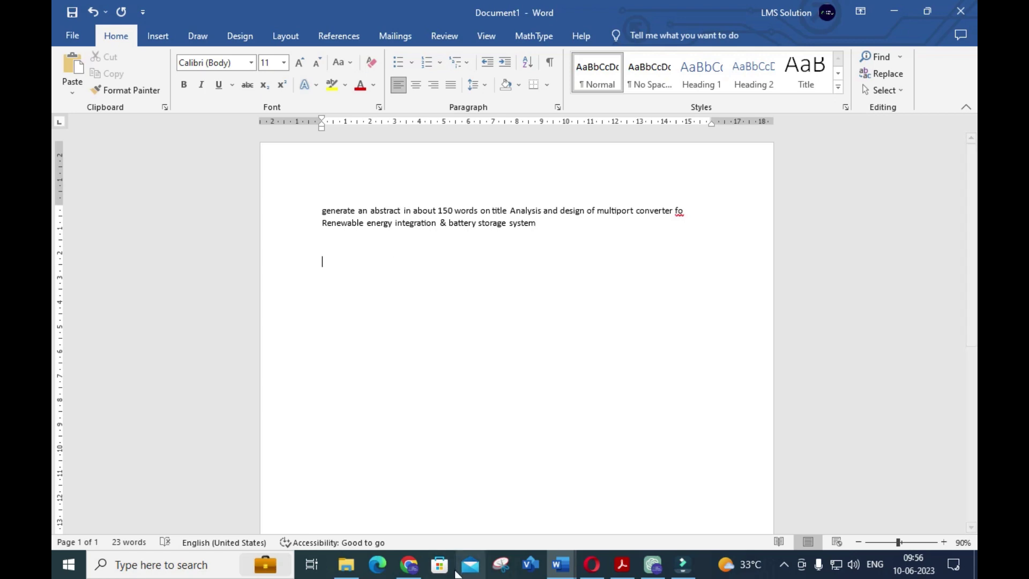
click(409, 565)
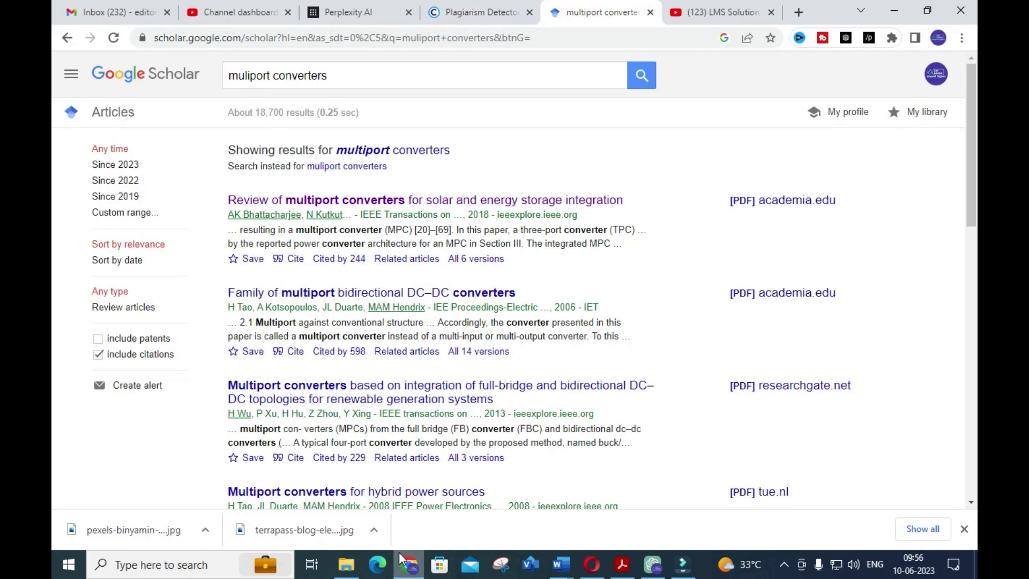
- Copy ChatGPT's first abstract paragraph into Document1
click(651, 565)
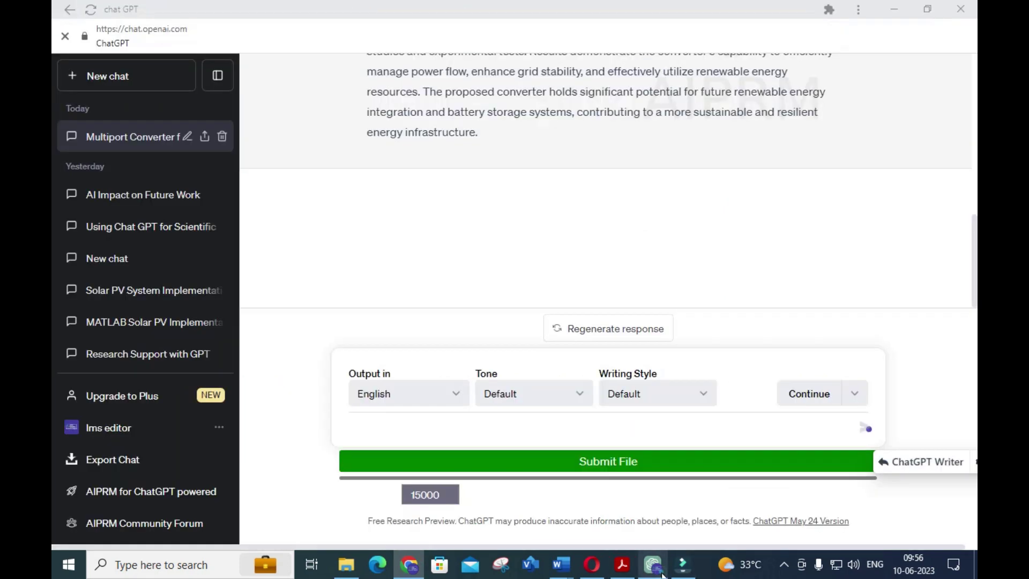
scroll(434, 188, up, 5)
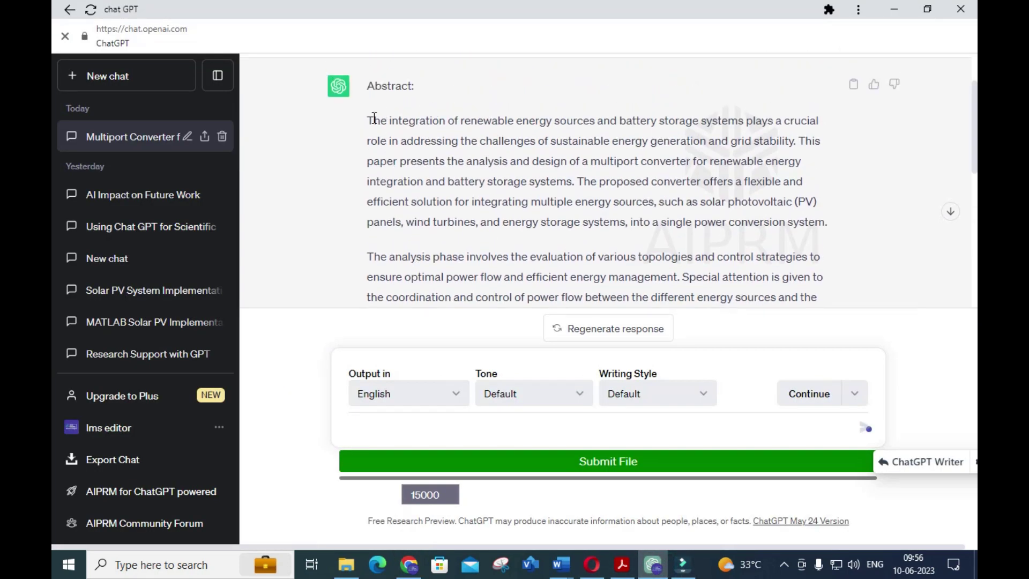
drag(374, 121, 727, 202)
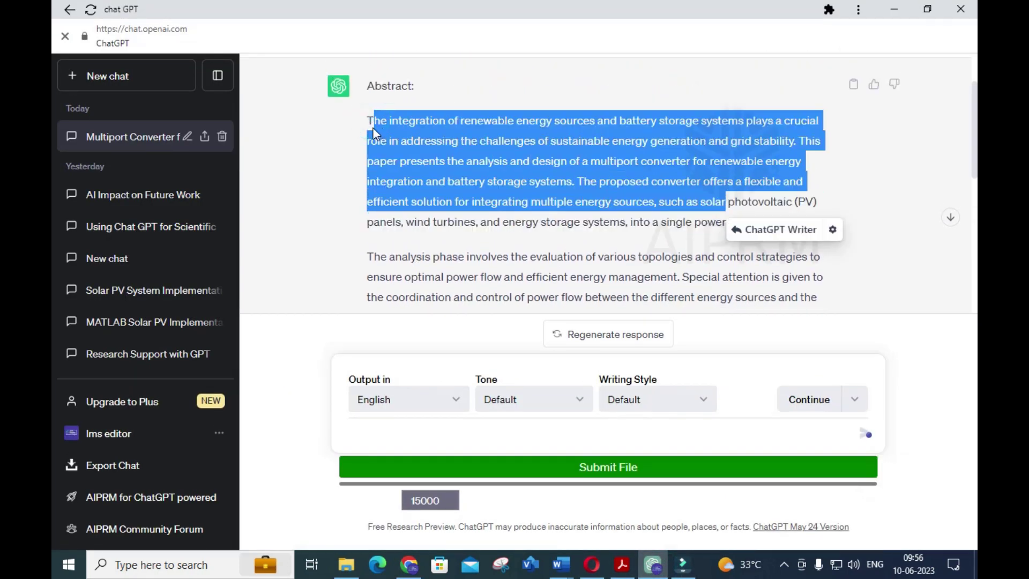
drag(367, 121, 825, 222)
key(ctrl+c)
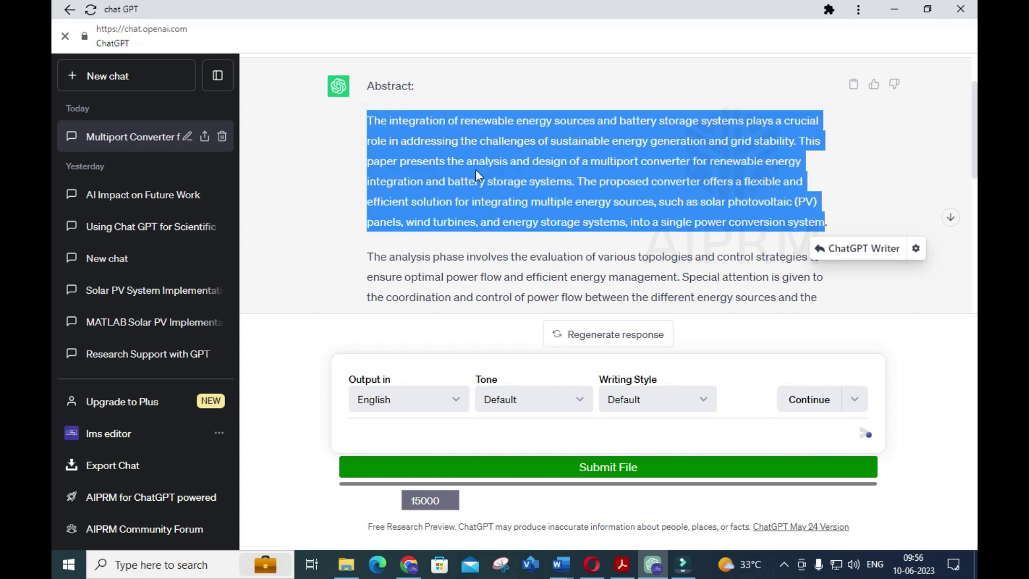
click(559, 565)
click(725, 515)
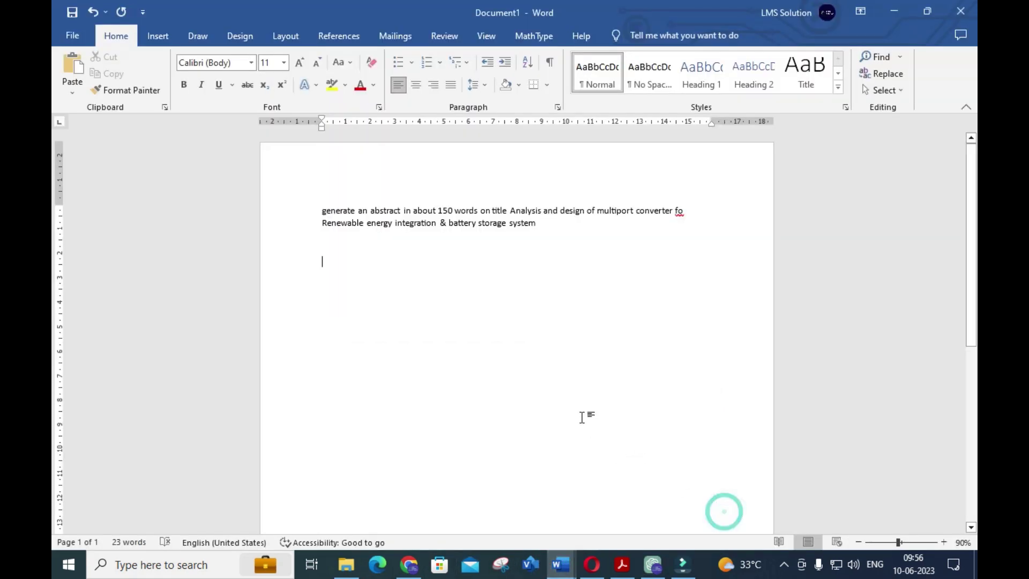
key(ctrl+v)
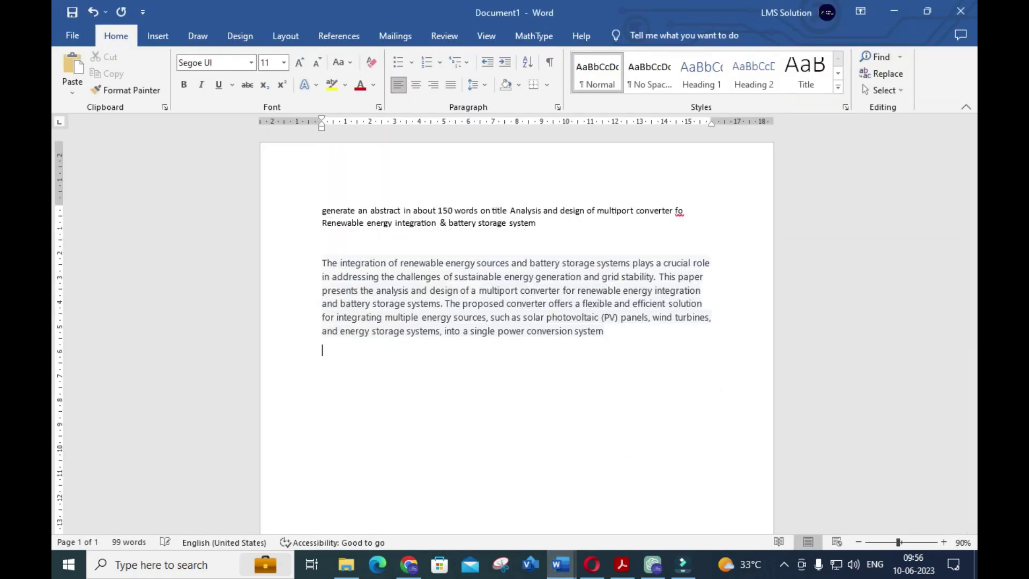
- Copy the second abstract paragraph from ChatGPT into Document1
click(556, 571)
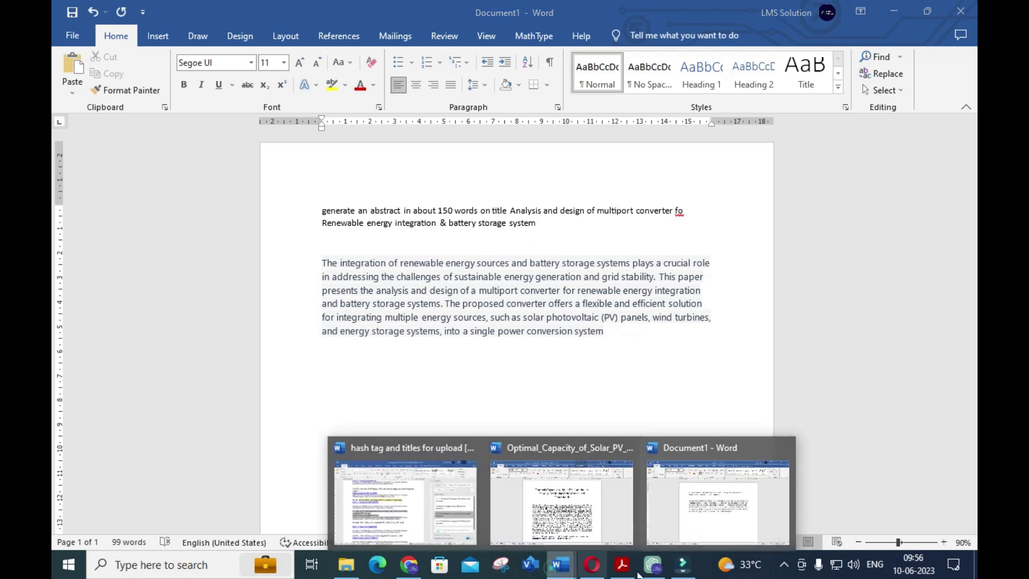
click(653, 564)
scroll(401, 218, down, 6)
scroll(401, 218, up, 3)
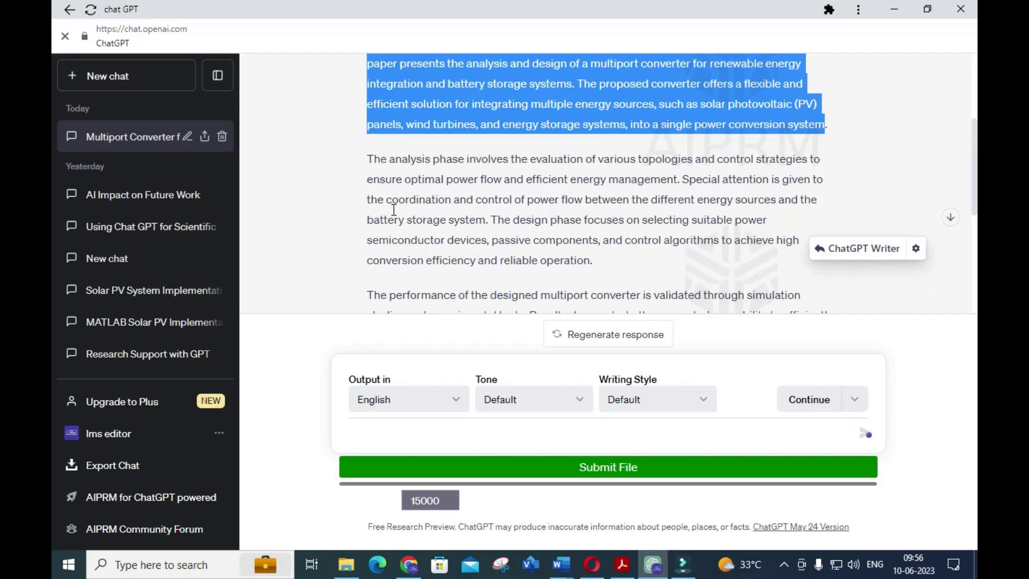
drag(370, 181, 594, 291)
key(ctrl+c)
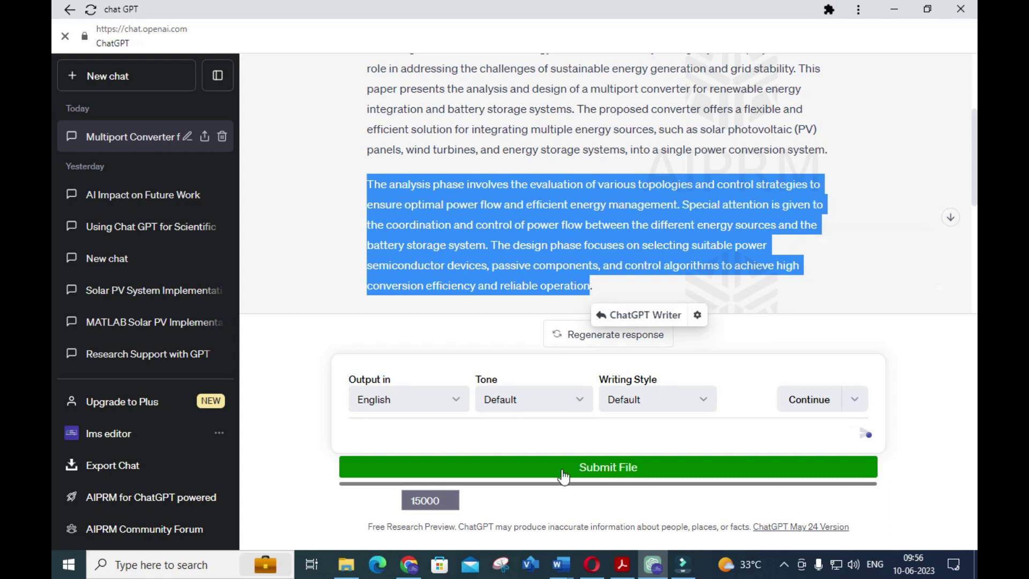
click(409, 564)
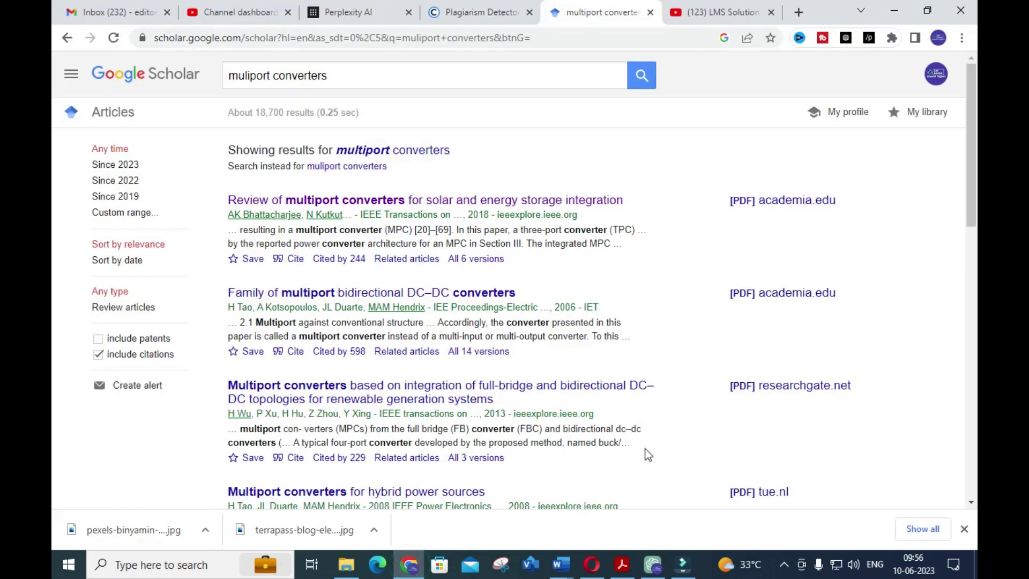
click(563, 571)
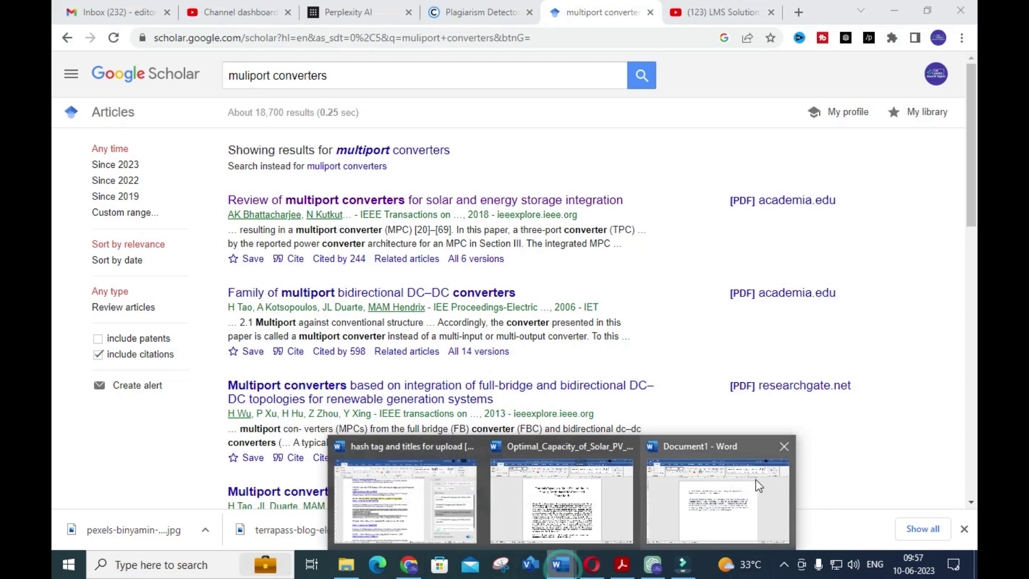
click(756, 480)
key(ctrl+v)
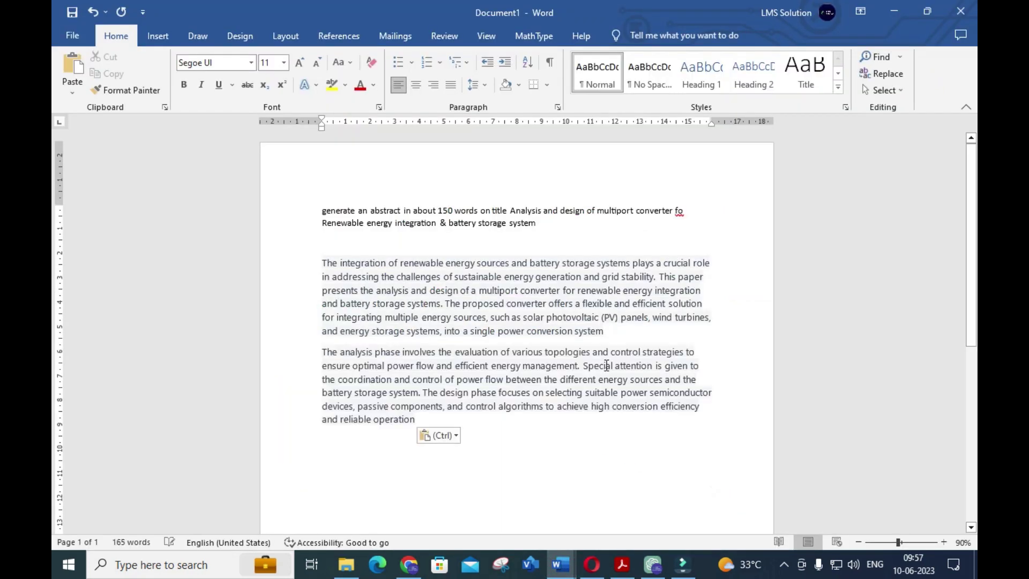
- Paste the performance-validation paragraph at the end and select all three paragraphs
scroll(603, 375, down, 1)
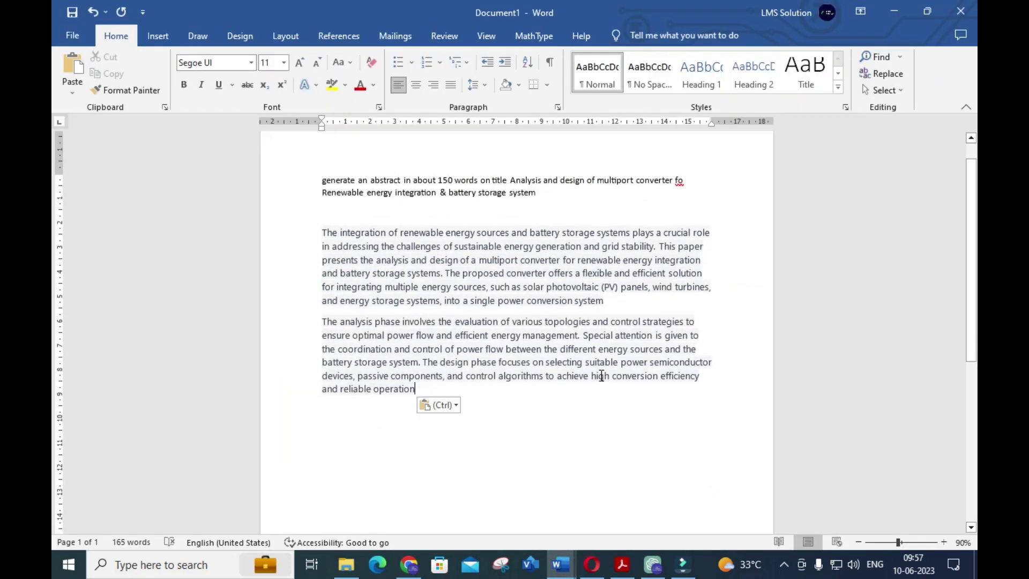
click(653, 572)
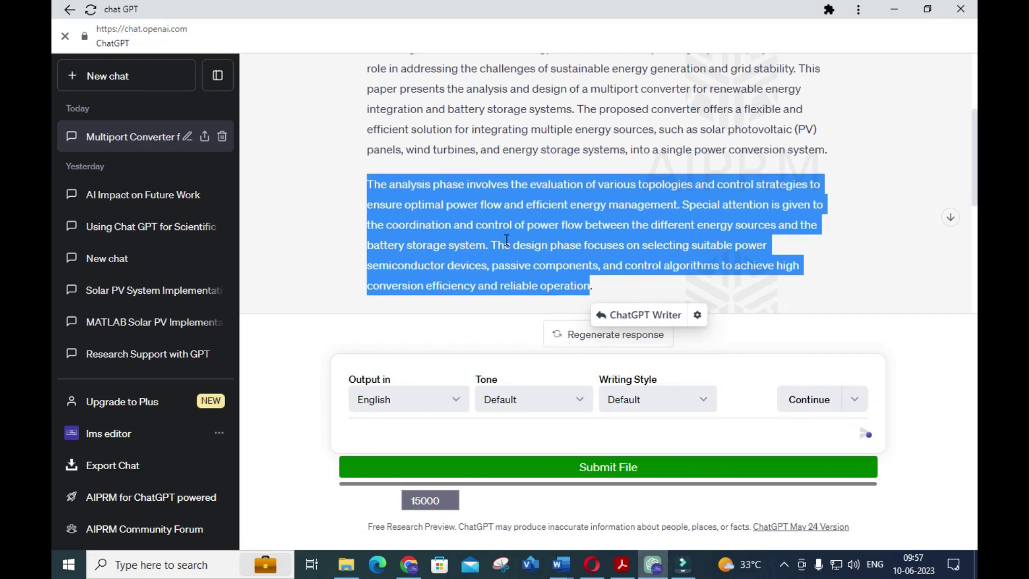
scroll(354, 212, down, 3)
drag(369, 173, 477, 277)
key(ctrl+c)
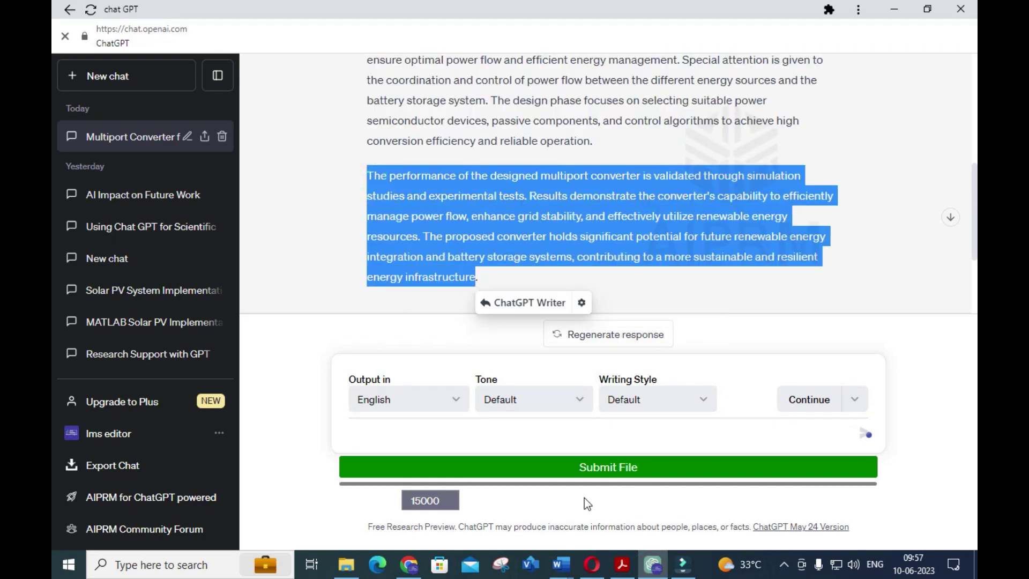
click(560, 565)
click(675, 517)
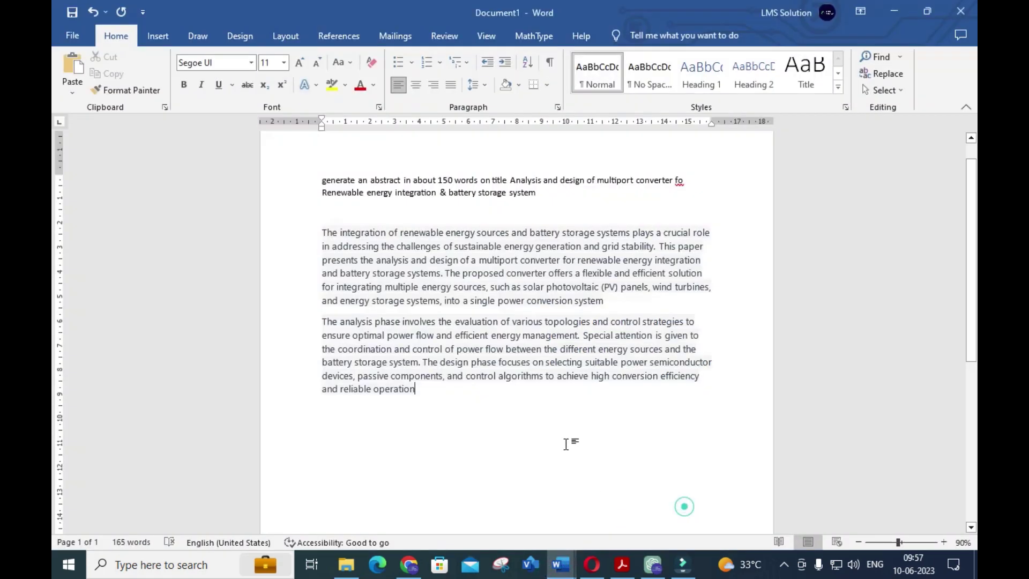
key(ctrl+v)
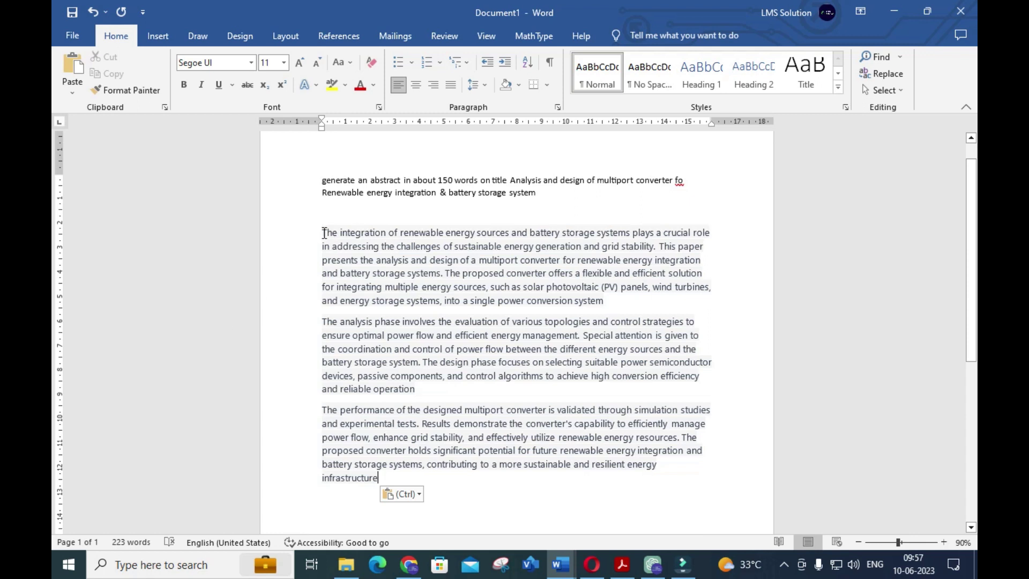
drag(324, 233, 381, 490)
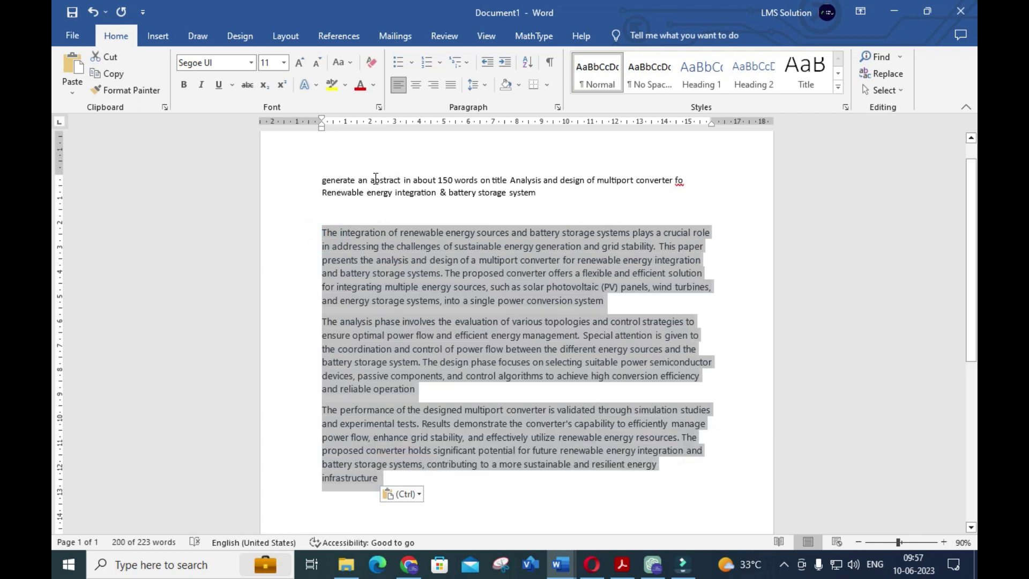
- Apply the prompt's formatting to the three abstract paragraphs with Format Painter
drag(323, 181, 478, 193)
click(125, 90)
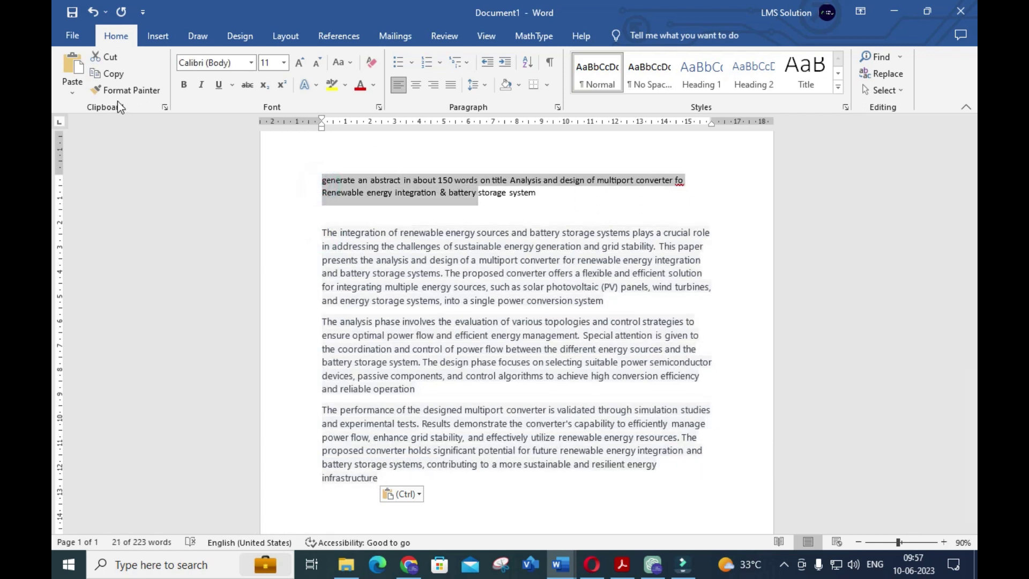
mouse_move(321, 234)
mouse_down()
mouse_move(330, 453)
mouse_move(371, 482)
mouse_up()
click(496, 296)
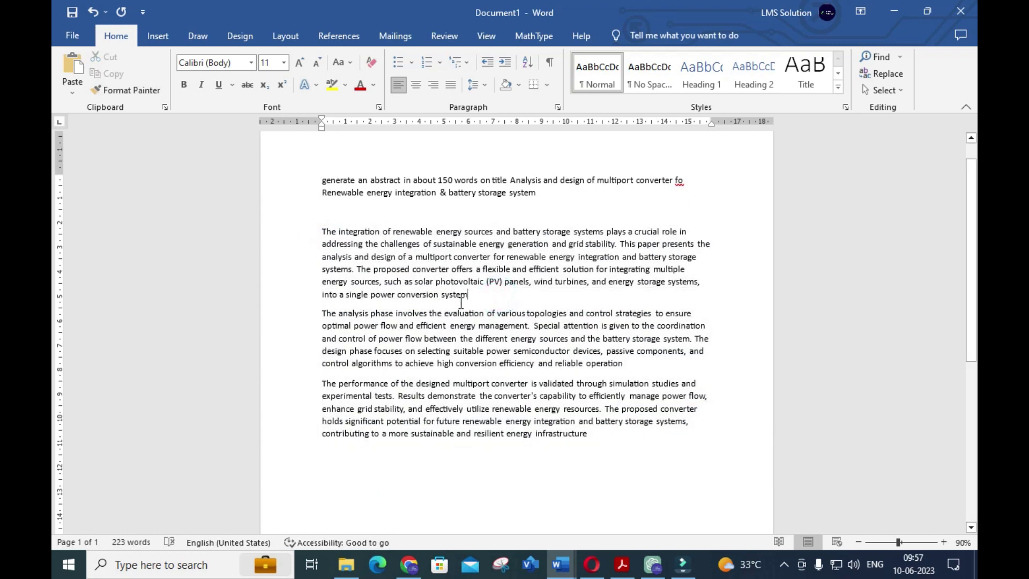
- Join the three abstract paragraphs into one justified paragraph
click(323, 317)
key(BackSpace)
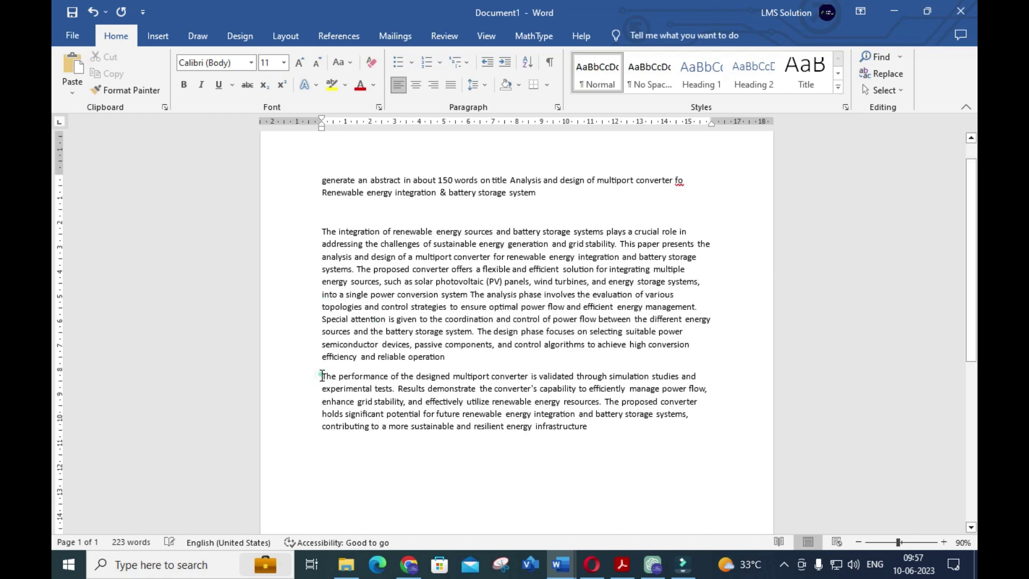
click(322, 376)
key(BackSpace)
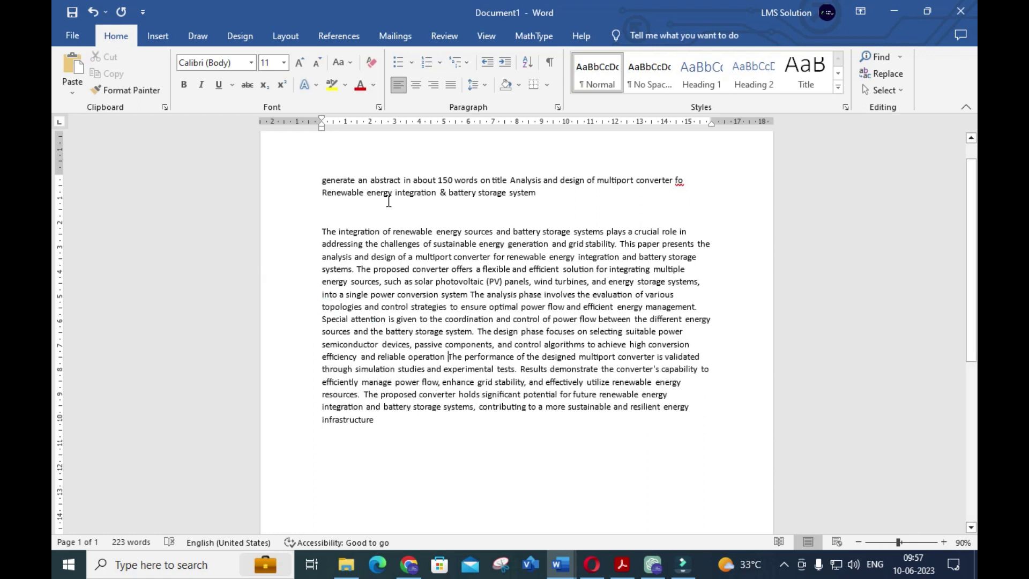
drag(323, 232, 371, 456)
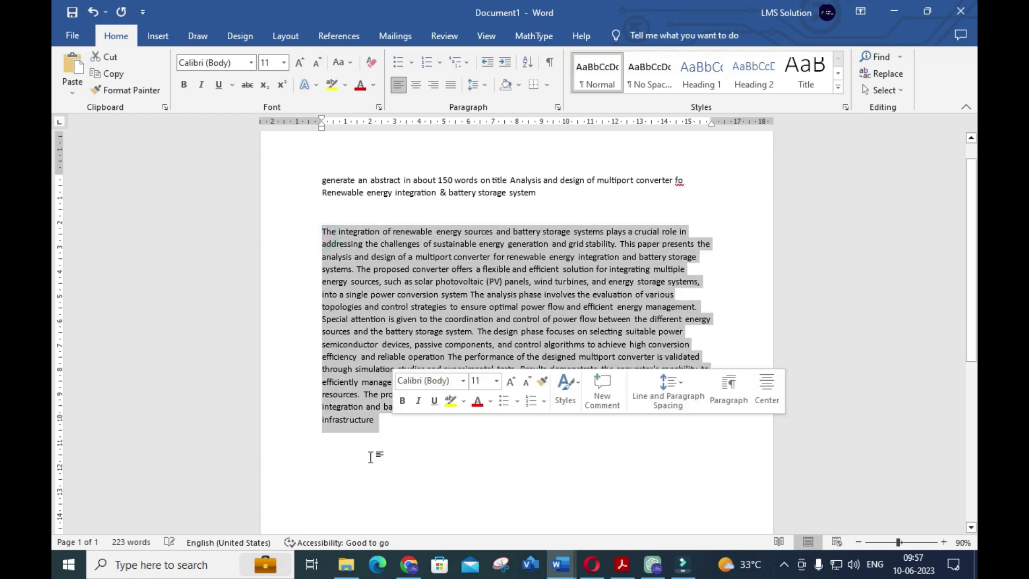
scroll(364, 429, down, 3)
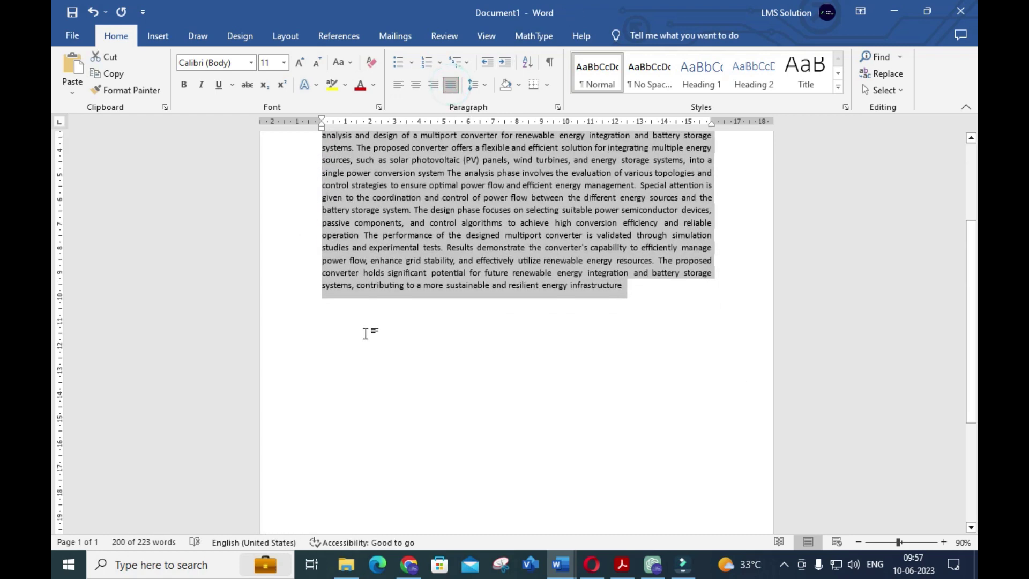
click(363, 329)
- Add empty lines below the abstract and copy the prompt text
click(643, 288)
key(Return)
key(Return)
scroll(555, 265, up, 3)
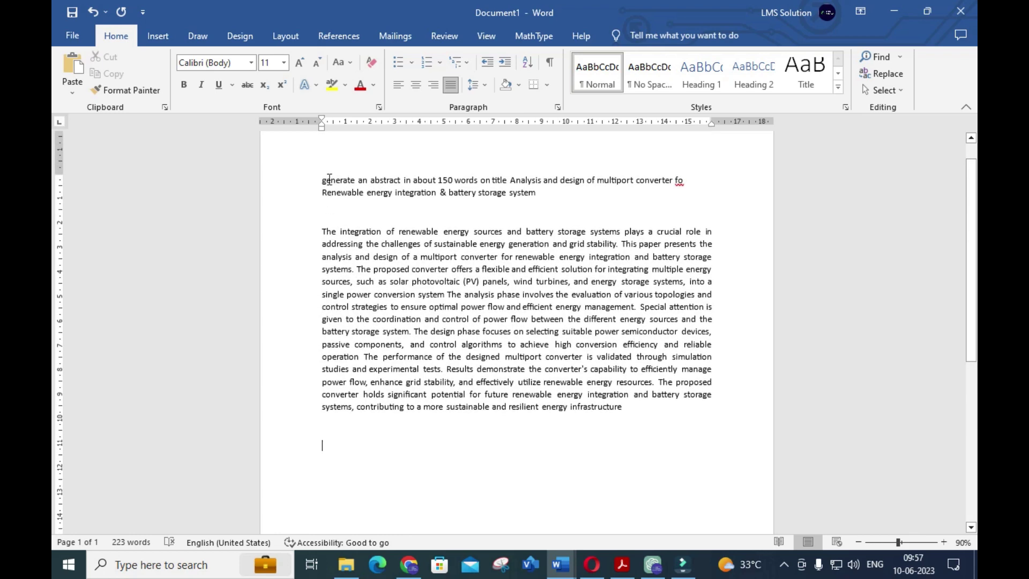
drag(324, 182, 615, 194)
key(ctrl+c)
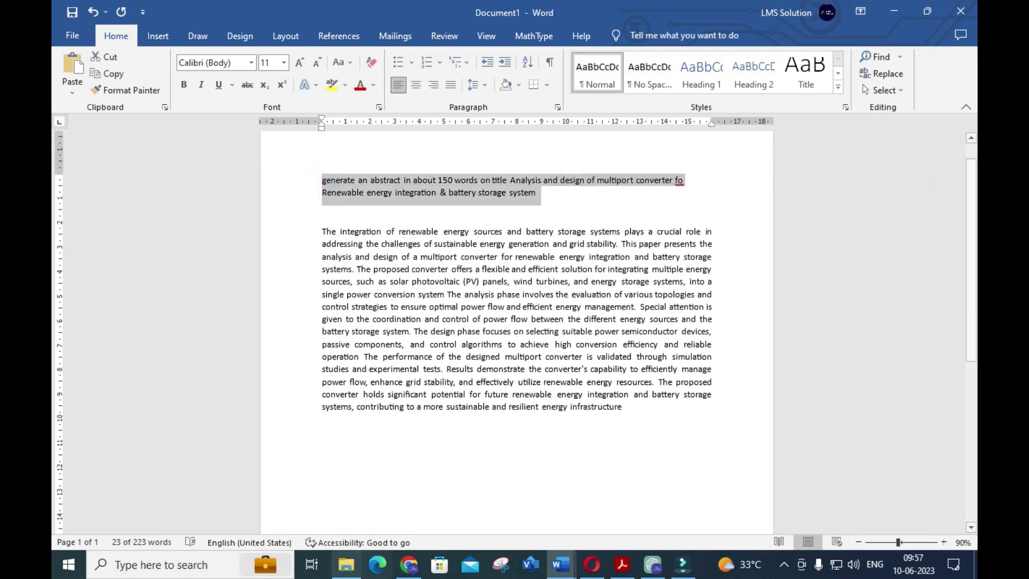
click(407, 565)
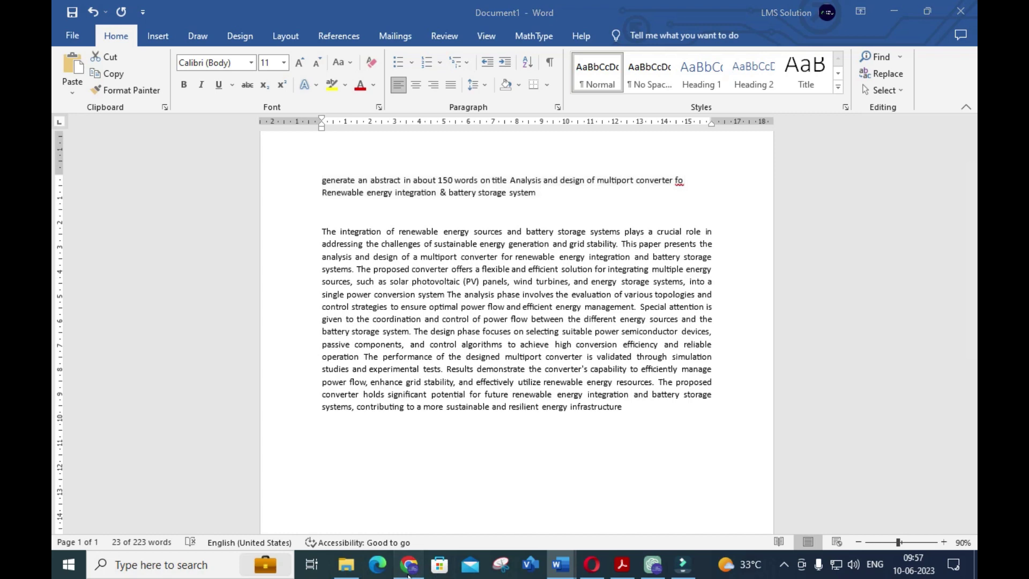
- Submit the abstract prompt to Perplexity AI and copy its generated abstract
click(348, 12)
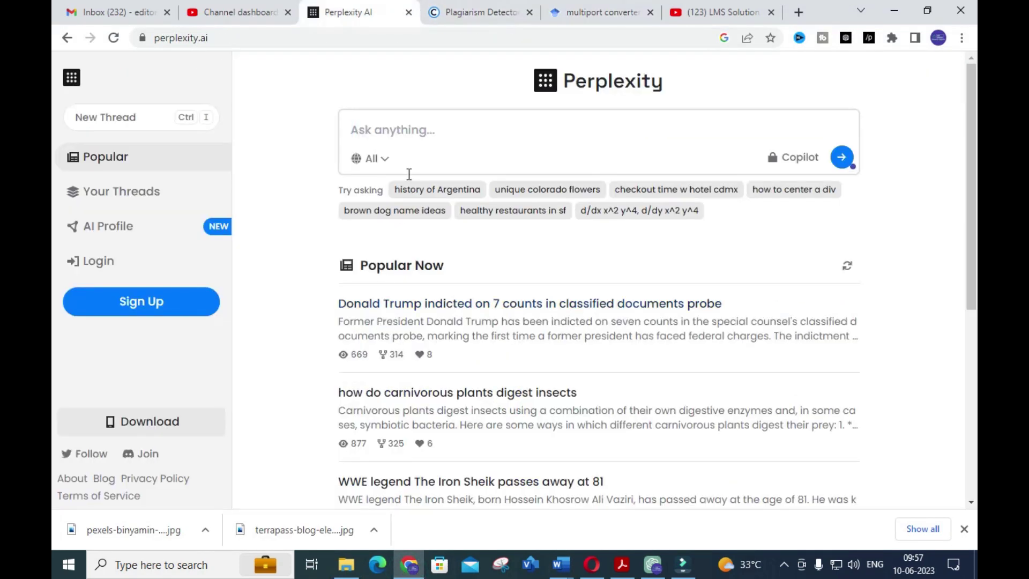
key(ctrl+v)
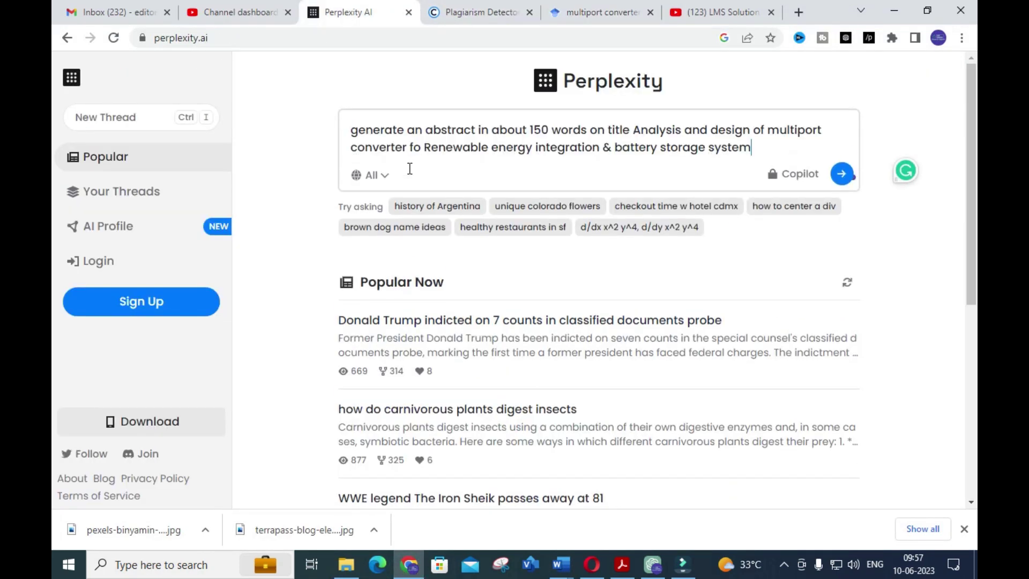
click(846, 178)
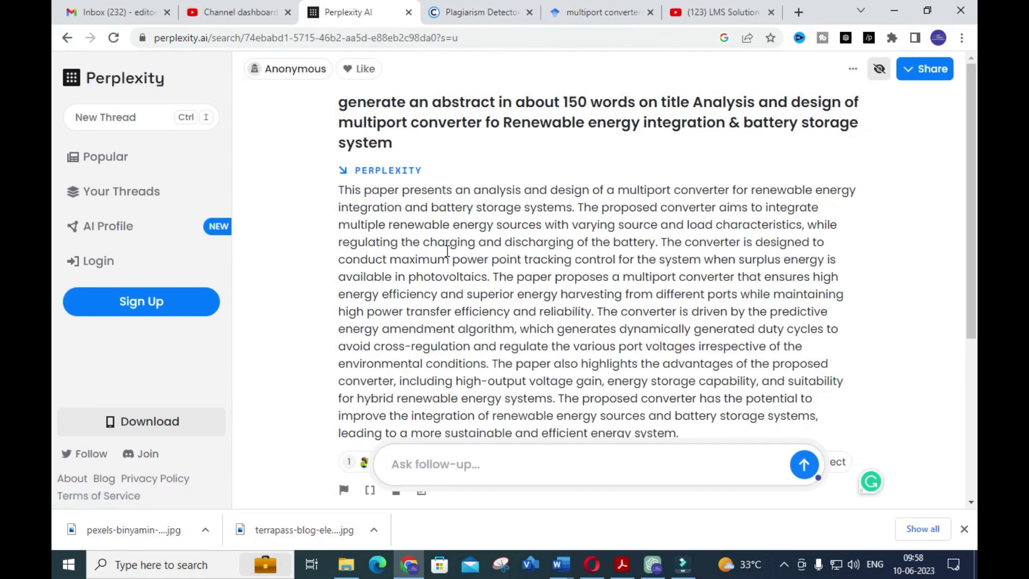
scroll(448, 251, down, 3)
scroll(441, 255, down, 2)
scroll(437, 265, up, 5)
drag(342, 191, 696, 433)
key(ctrl+c)
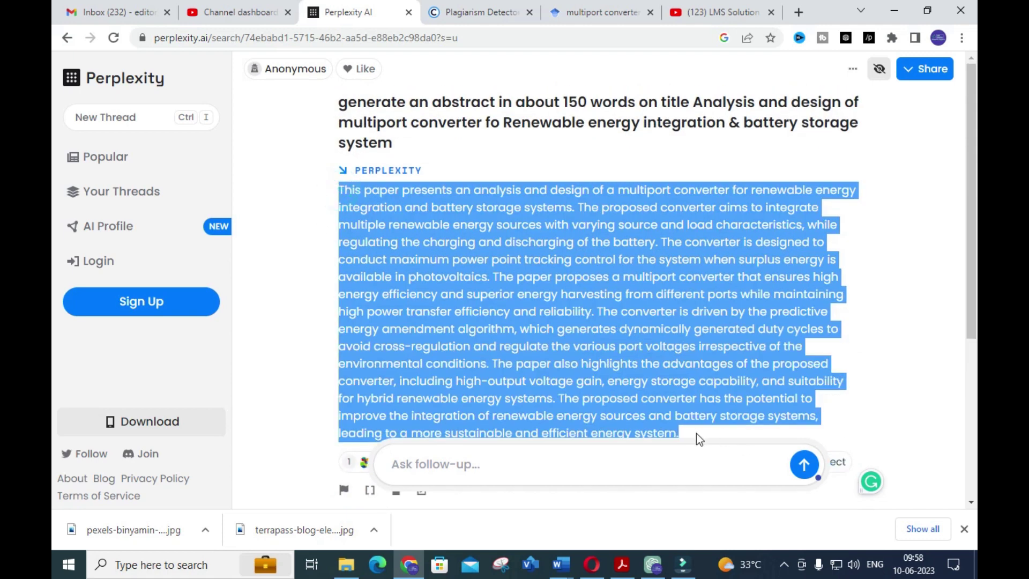
scroll(696, 433, down, 3)
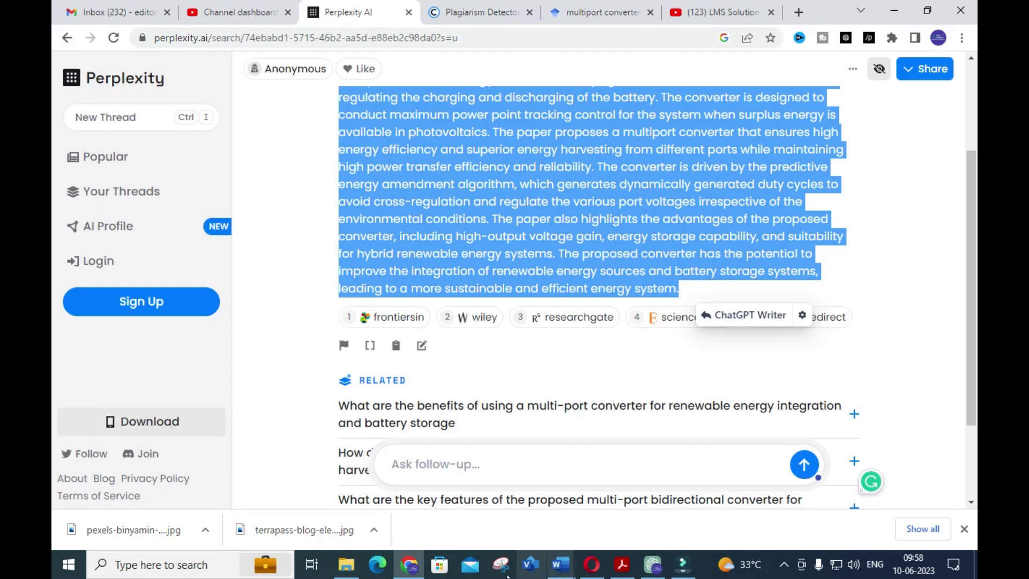
click(560, 565)
- Paste Perplexity's abstract into Document1 below the ChatGPT abstract
click(718, 501)
scroll(407, 380, down, 1)
key(ctrl+v)
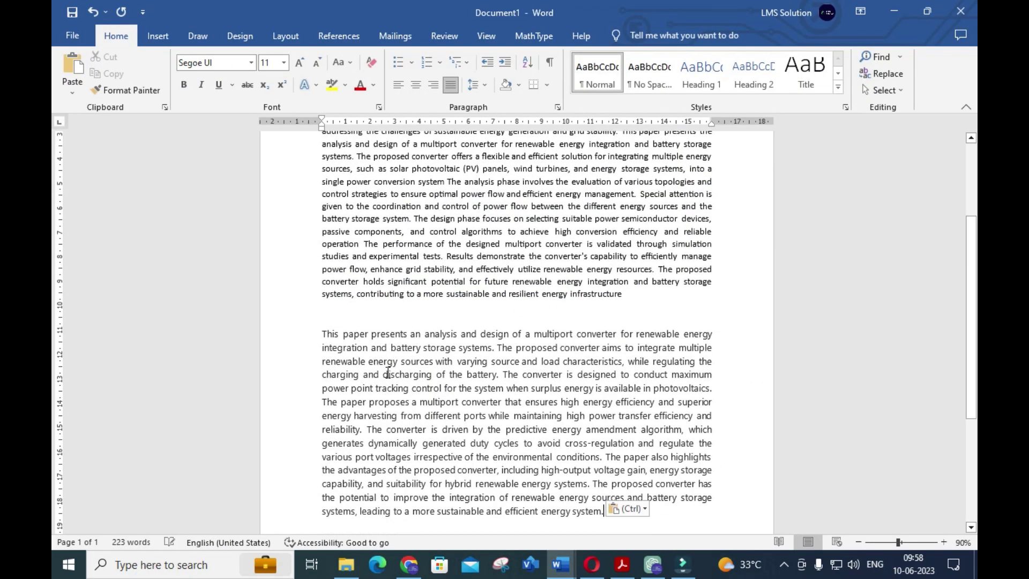
scroll(387, 374, up, 3)
- Copy the ChatGPT abstract's justified formatting onto the Perplexity abstract with Format Painter
drag(325, 225, 510, 309)
click(126, 90)
scroll(343, 310, down, 4)
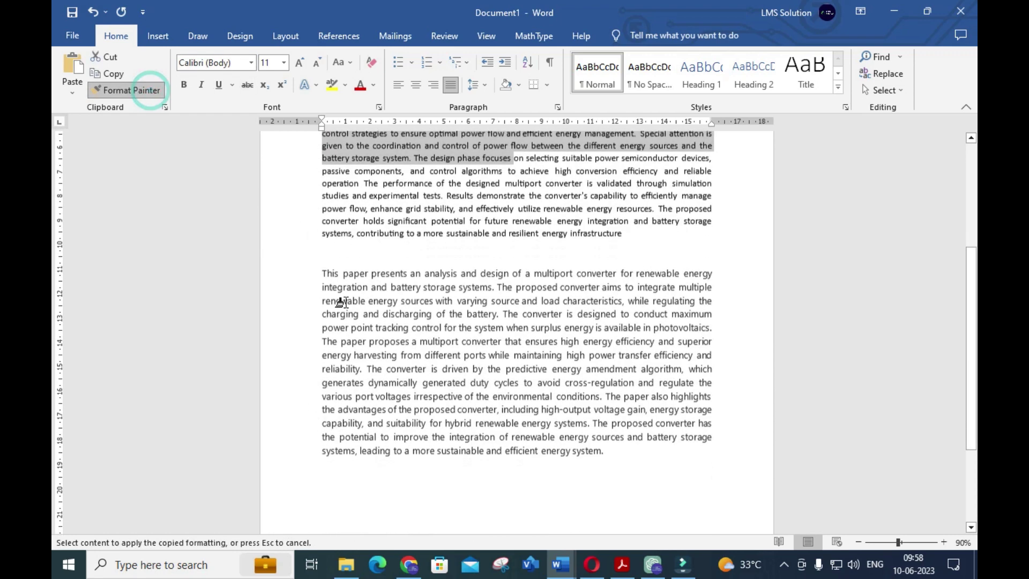
drag(321, 273, 604, 452)
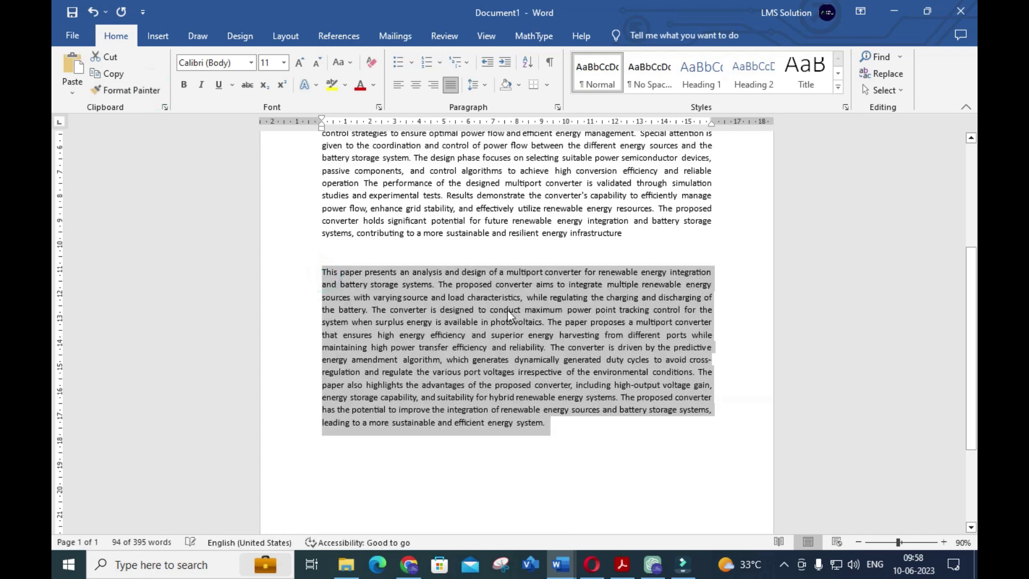
click(476, 252)
scroll(474, 271, up, 3)
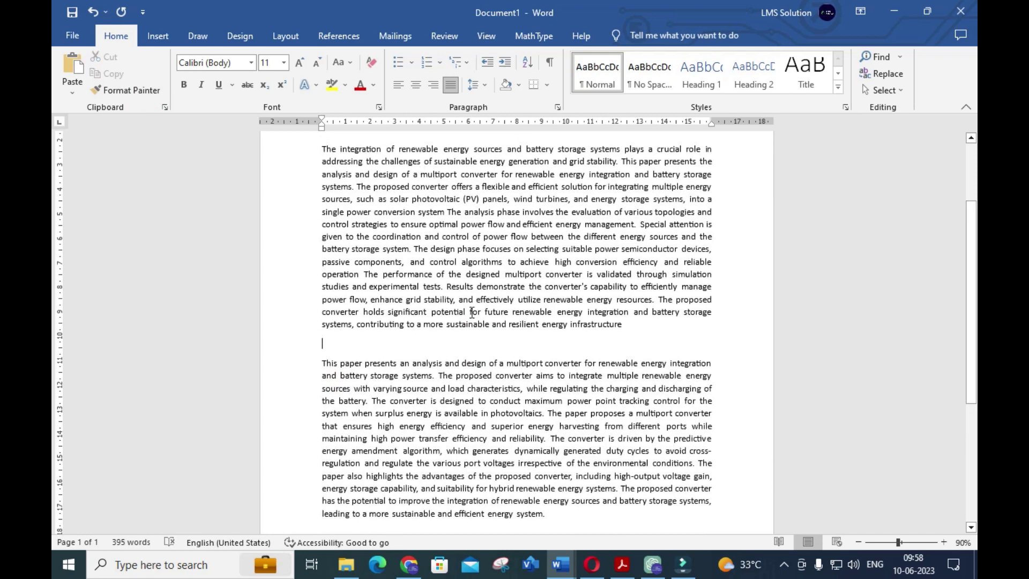
scroll(459, 324, up, 1)
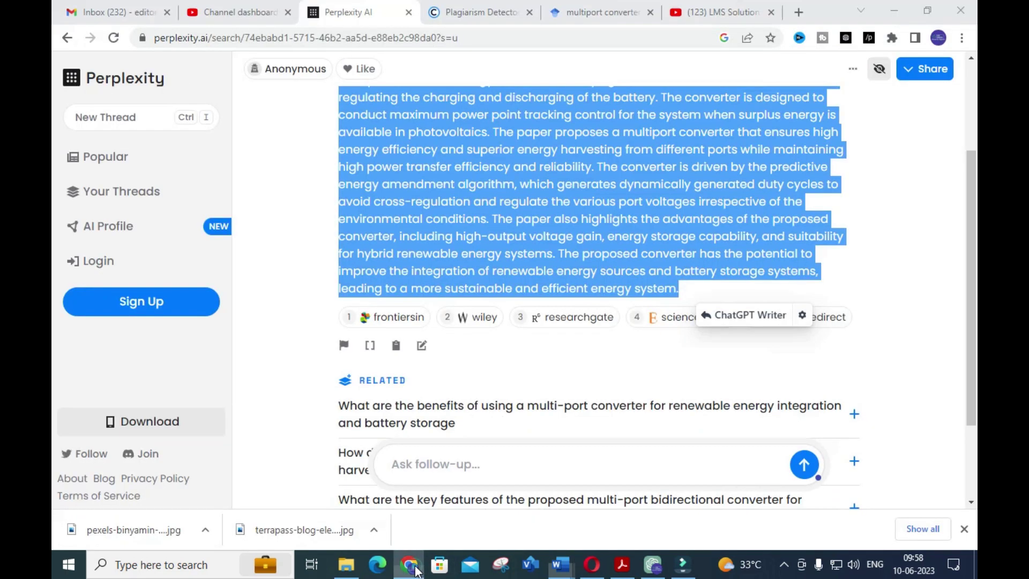
click(409, 565)
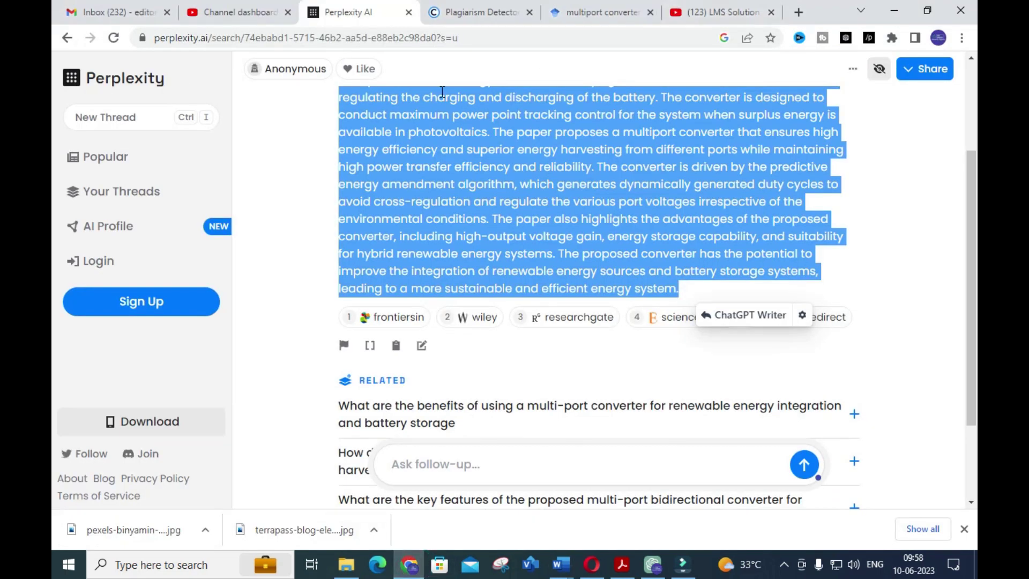
- Open the Copyleaks Plagiarism Detector page
click(505, 7)
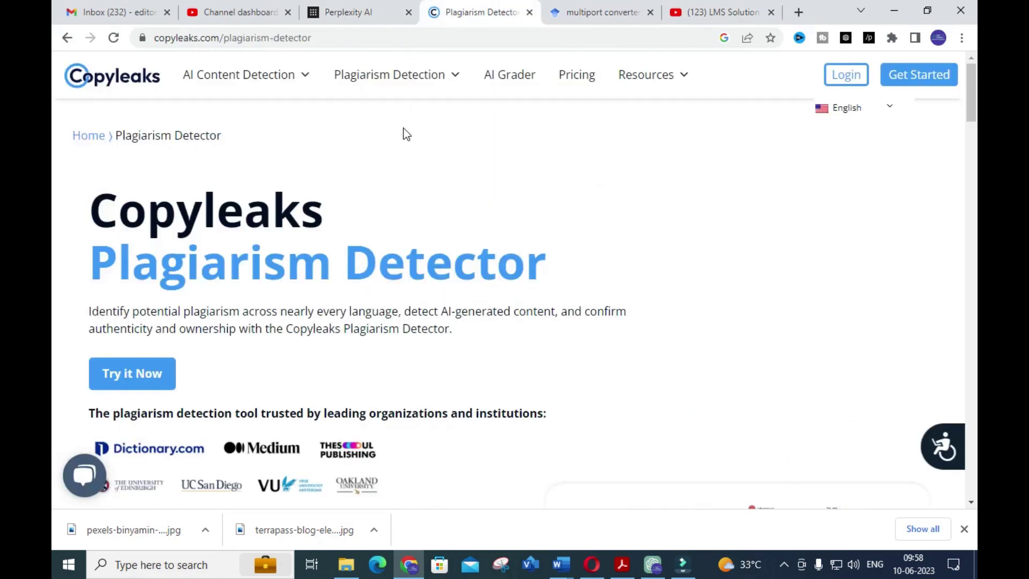
scroll(399, 138, down, 5)
scroll(397, 140, up, 4)
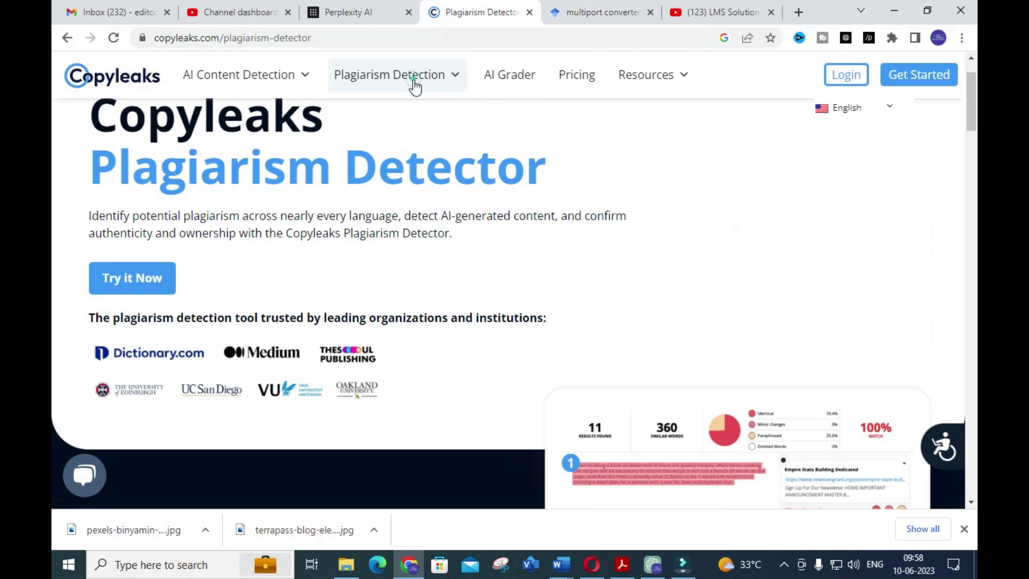
mouse_move(415, 86)
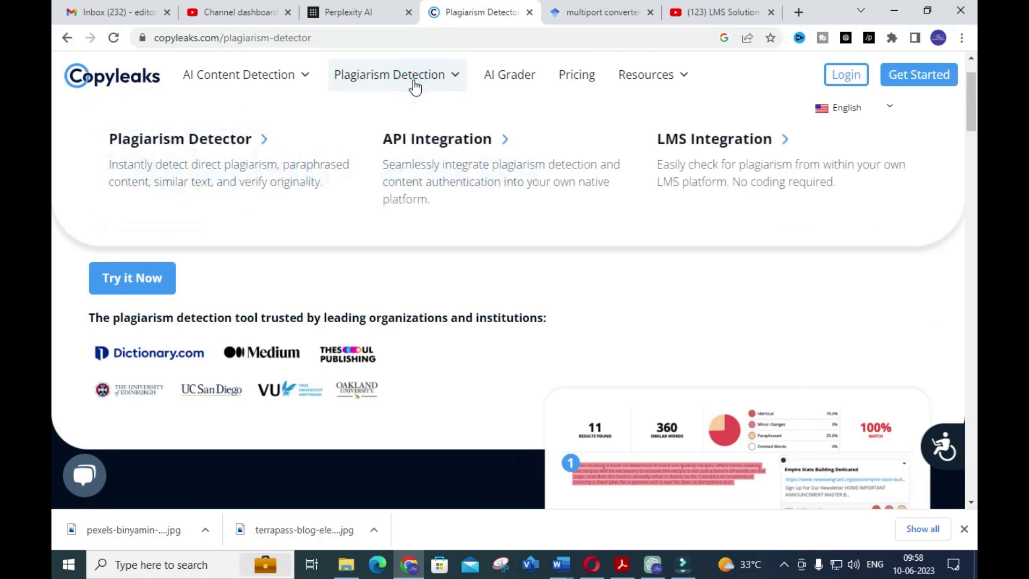
click(196, 142)
- Start the plagiarism checker to reach the My Scans dashboard of earlier scans
scroll(455, 279, down, 12)
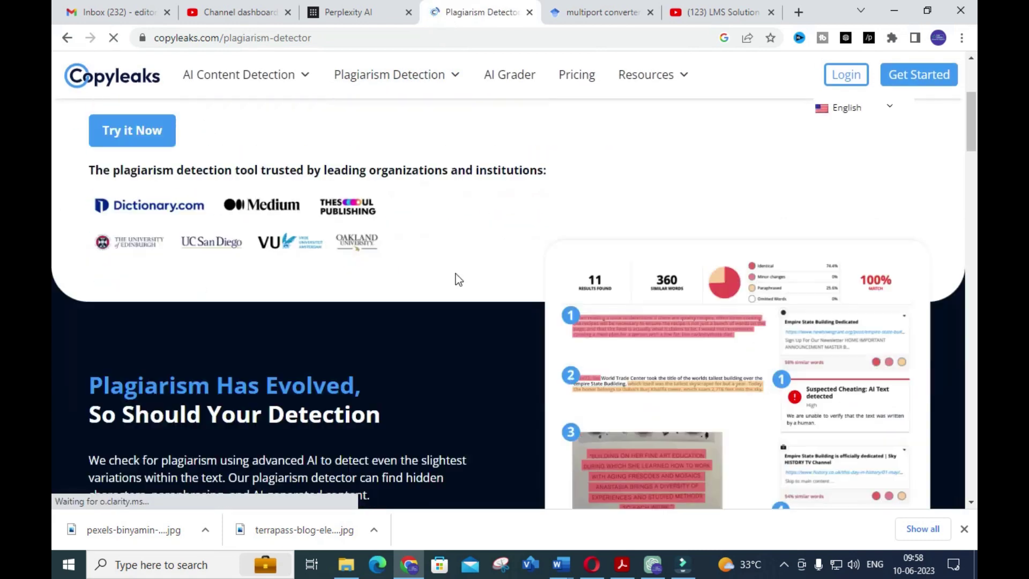
scroll(780, 123, up, 9)
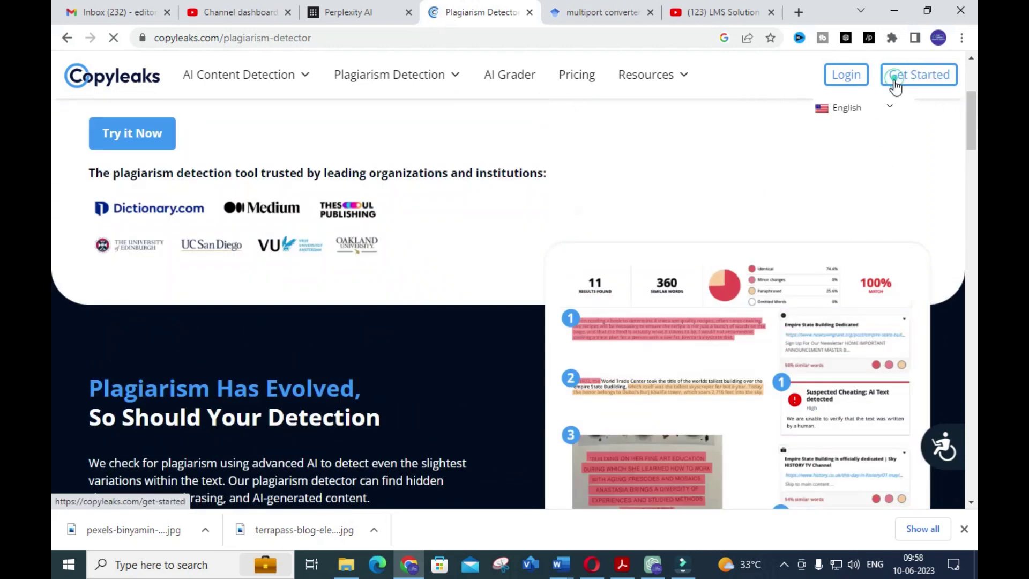
click(895, 82)
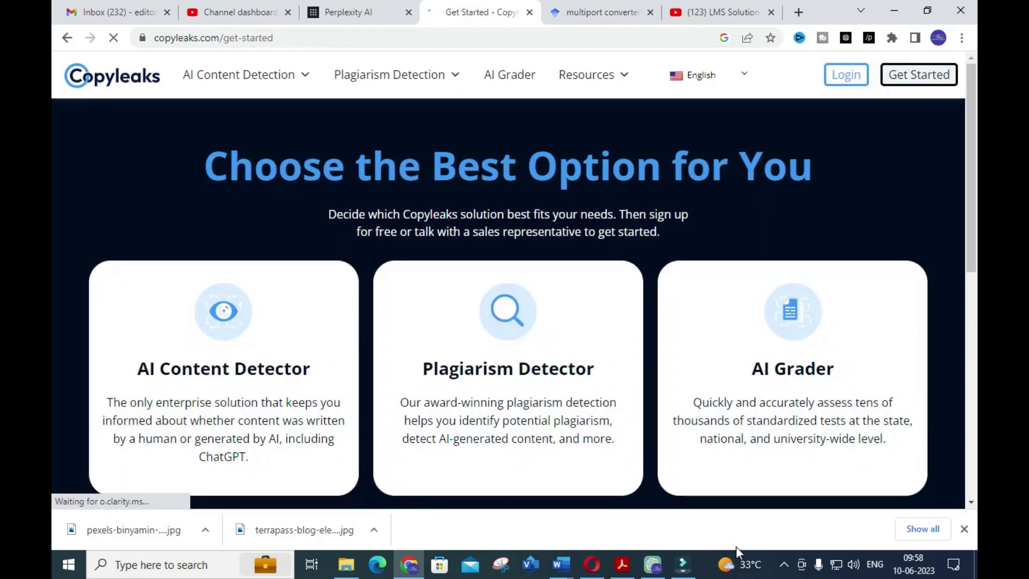
click(534, 370)
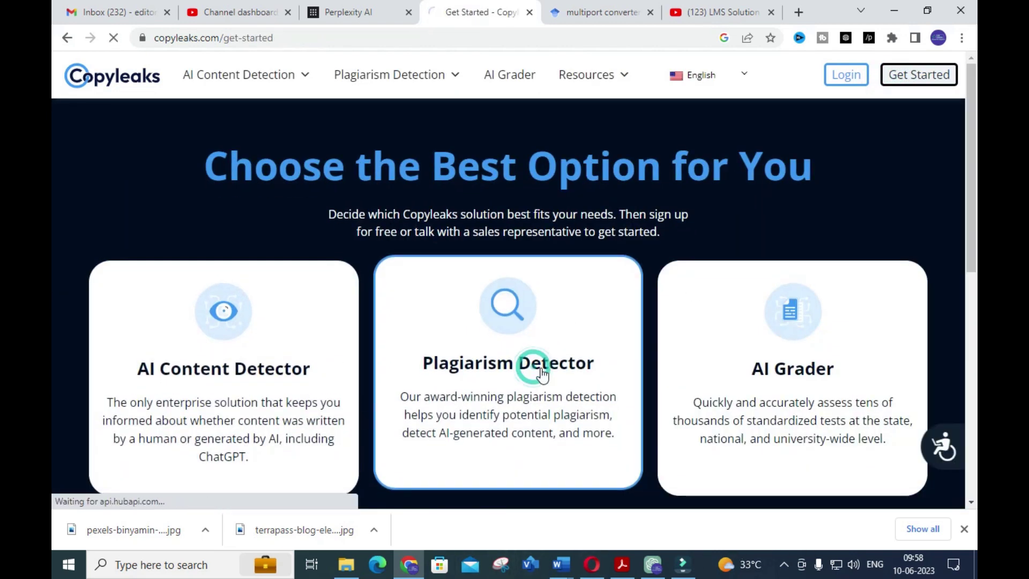
scroll(538, 359, down, 7)
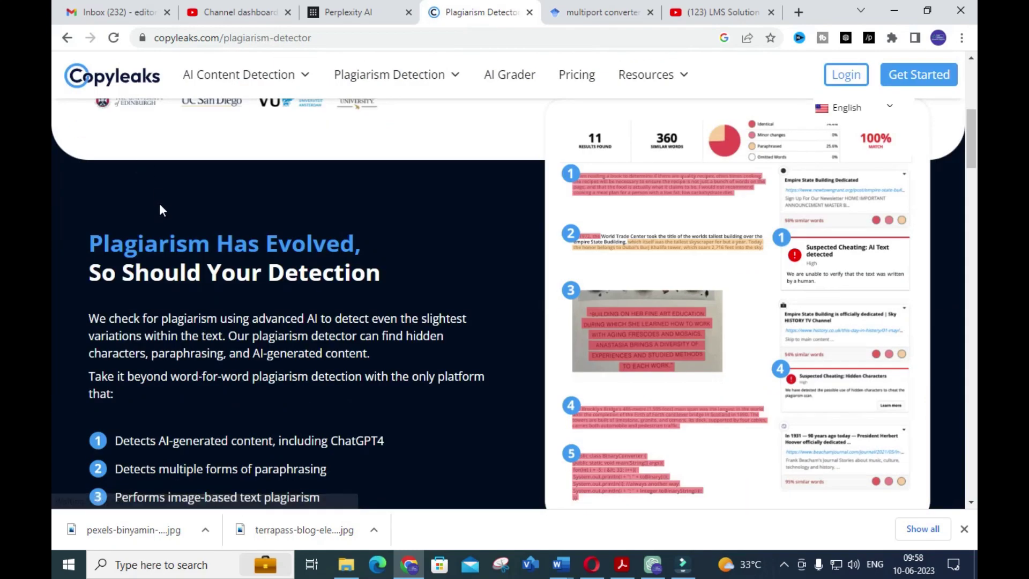
scroll(159, 204, up, 3)
click(120, 144)
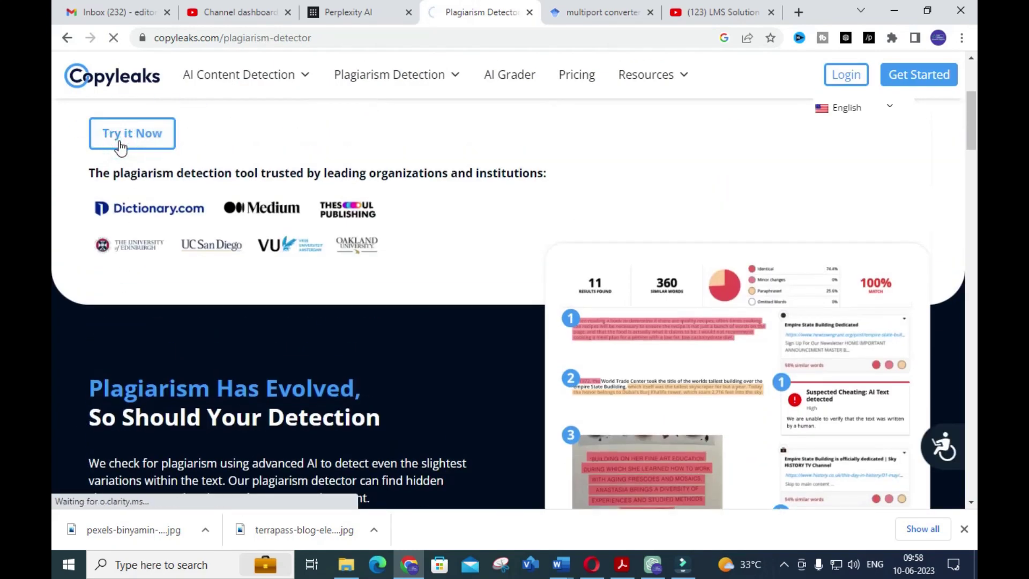
click(144, 142)
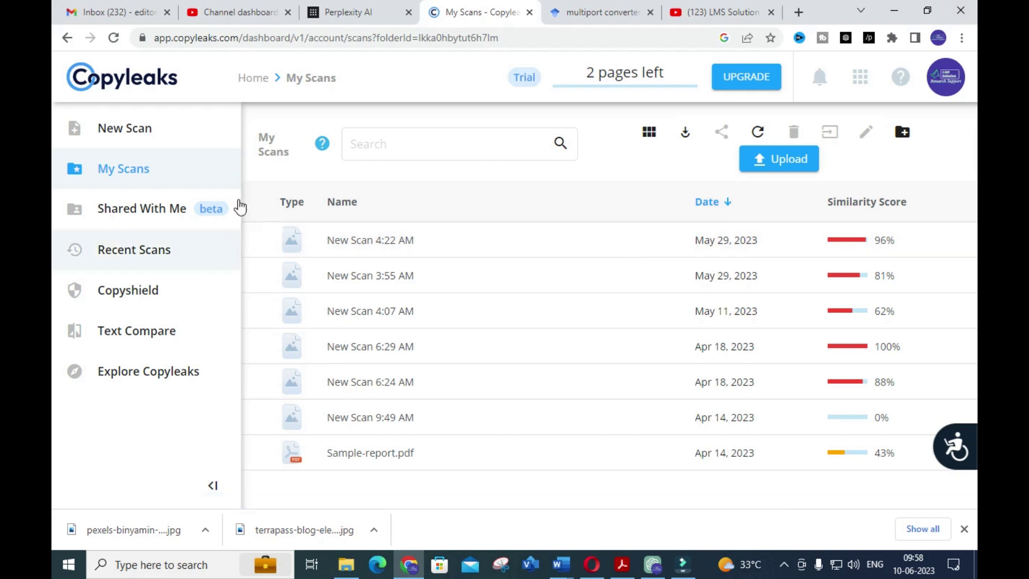
- Start a new Copyleaks scan of type Free Text
click(120, 134)
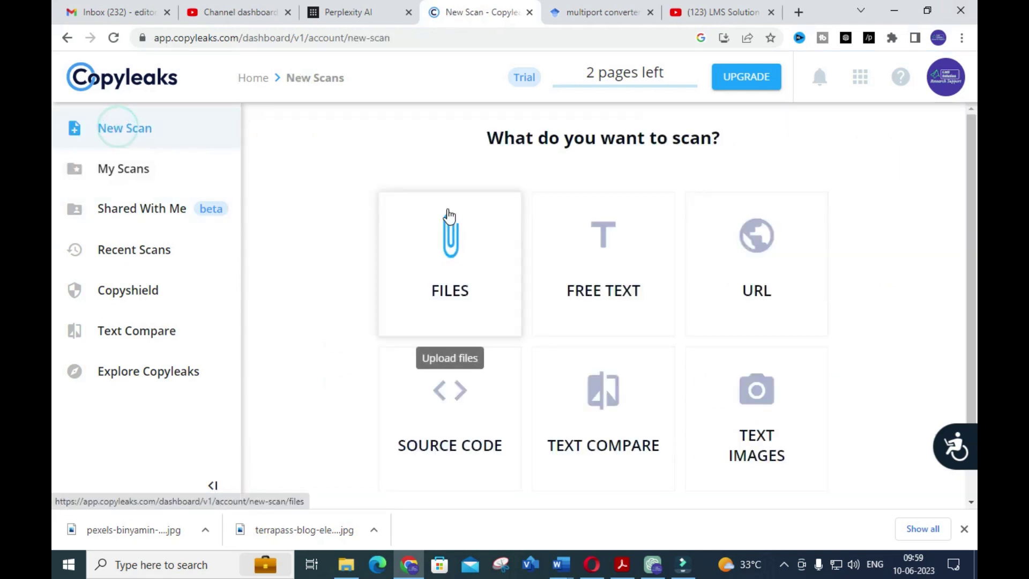
click(602, 259)
click(520, 296)
- Copy the ChatGPT abstract from Document1, paste it into the scan box, and run SCAN
click(653, 565)
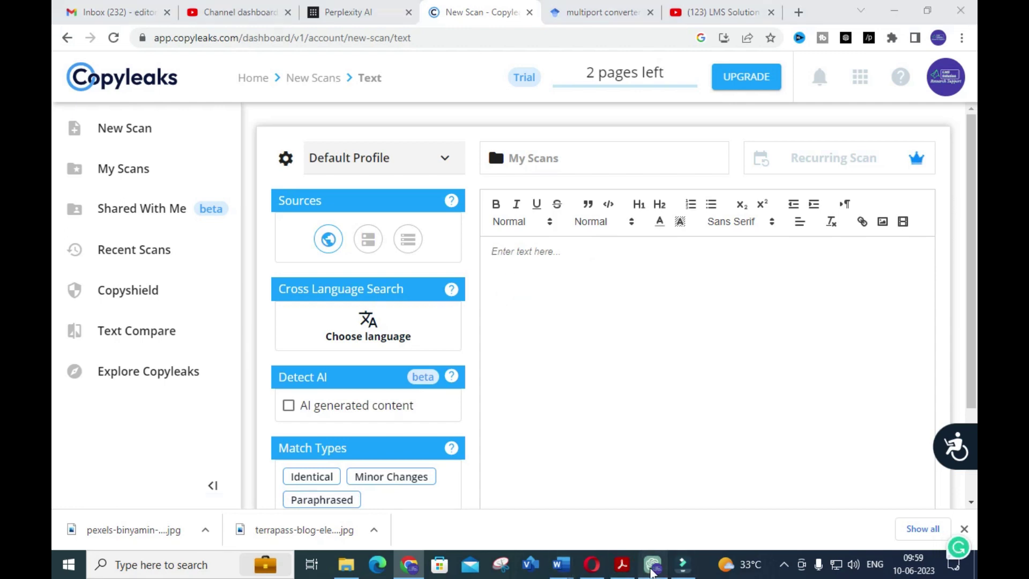
click(561, 565)
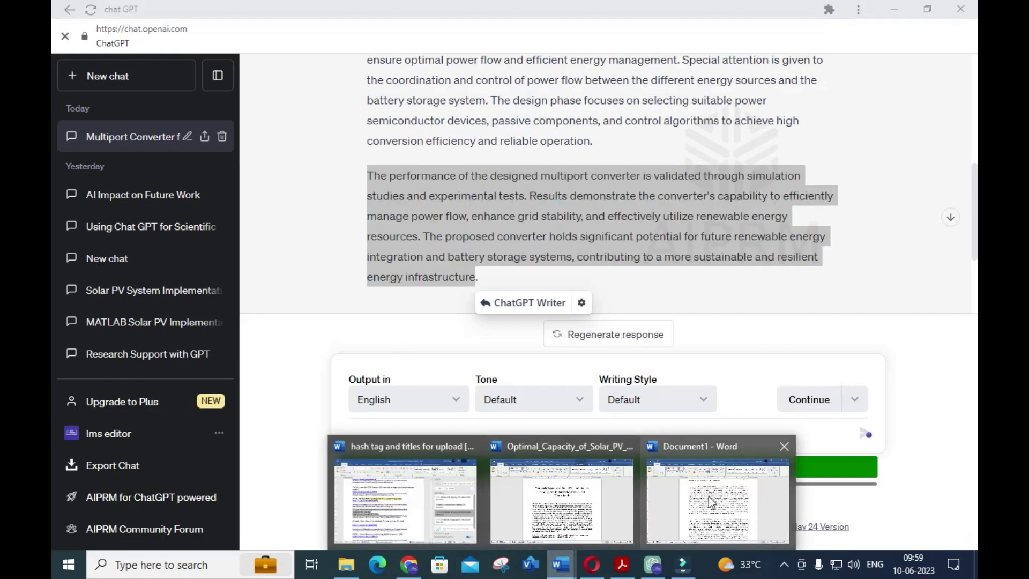
click(707, 496)
triple_click(324, 178)
key(ctrl+c)
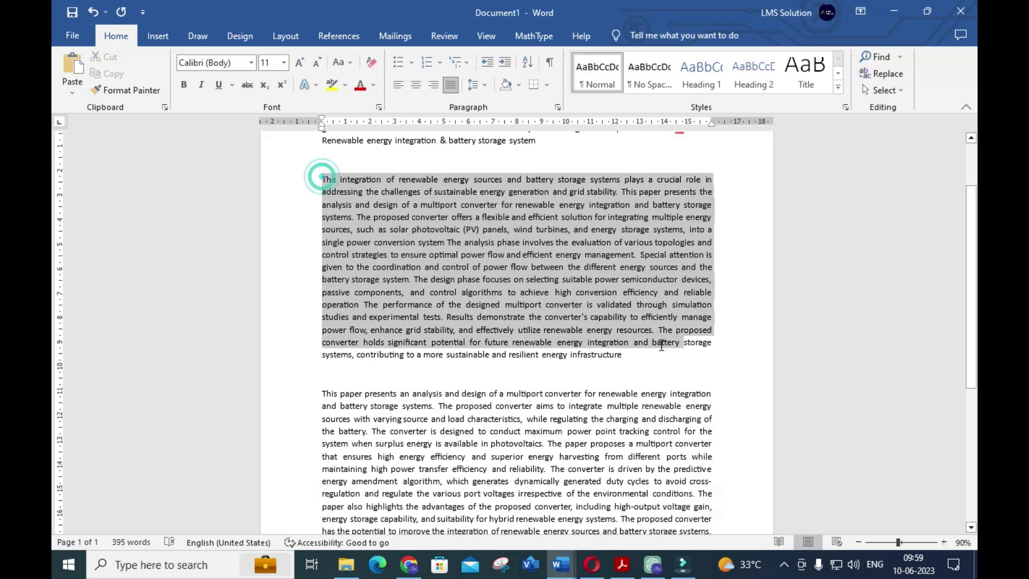
click(409, 565)
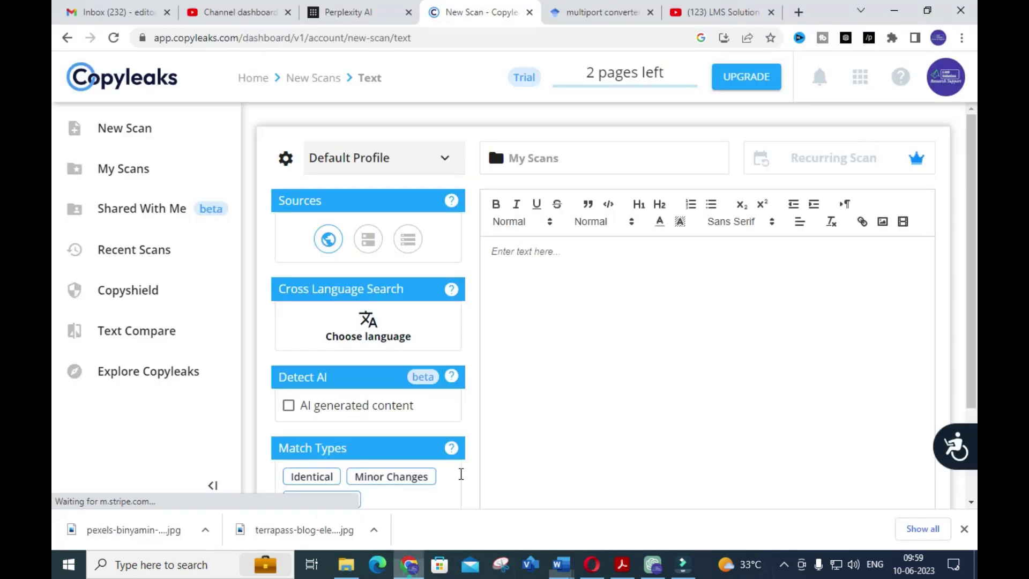
click(519, 288)
key(ctrl+v)
scroll(696, 304, down, 2)
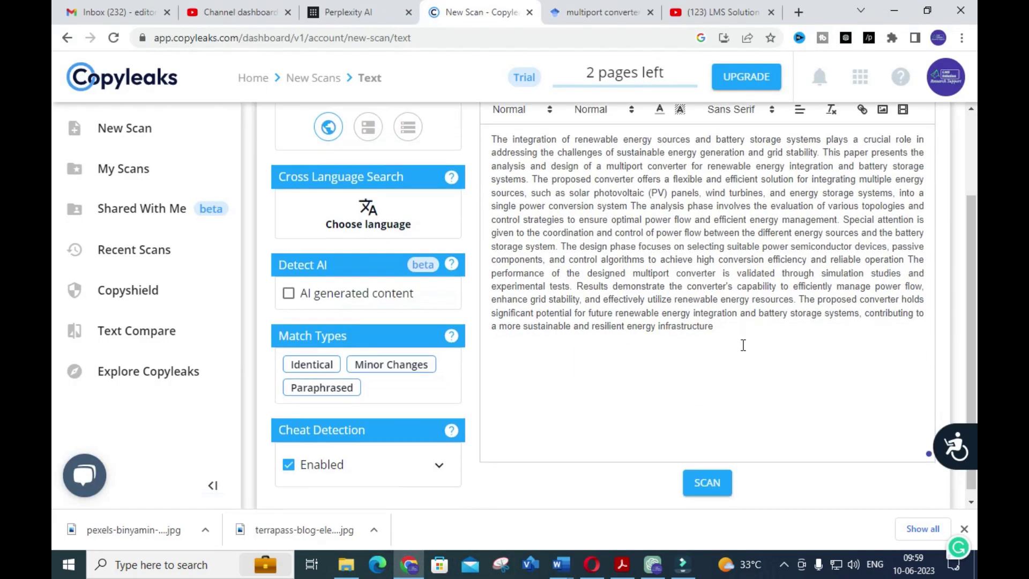
click(706, 477)
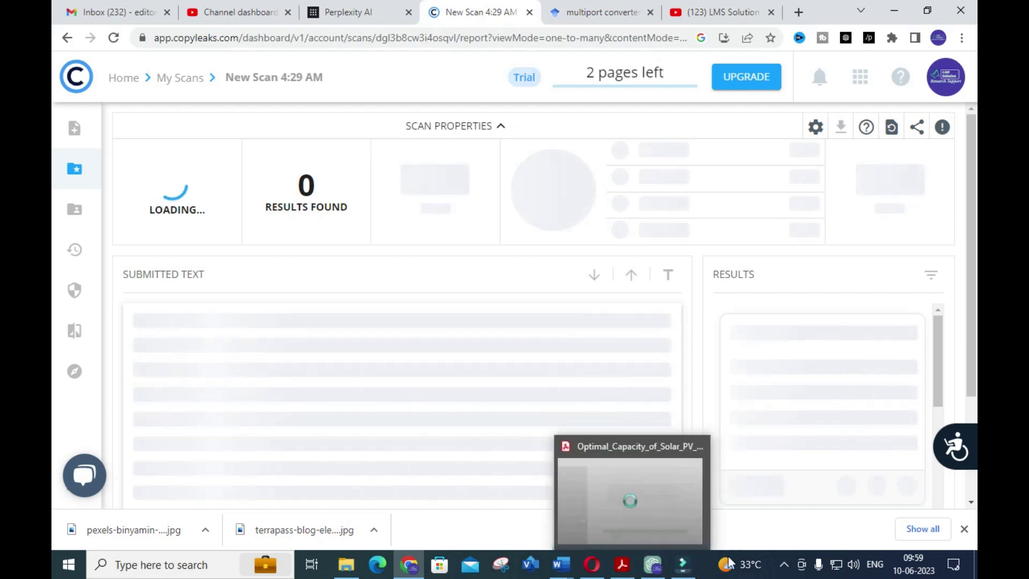
- Pause the screen recorder while the Copyleaks scan runs
click(784, 564)
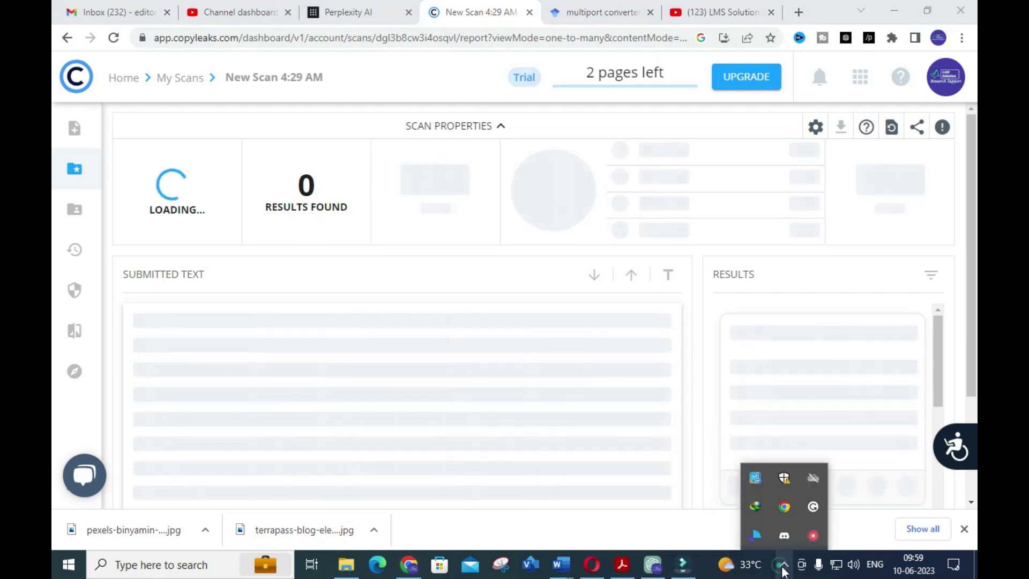
right_click(815, 536)
click(828, 498)
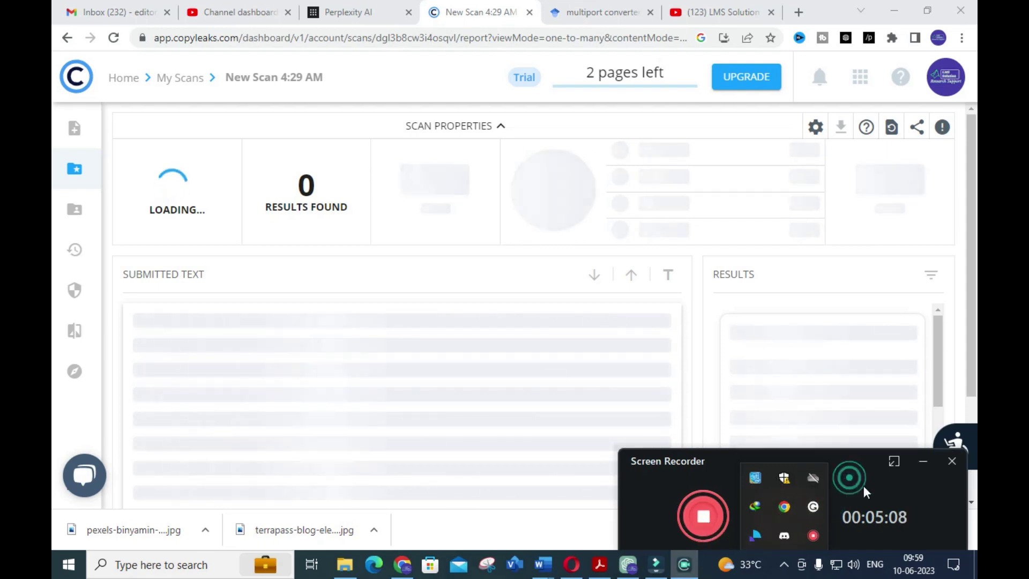
click(704, 516)
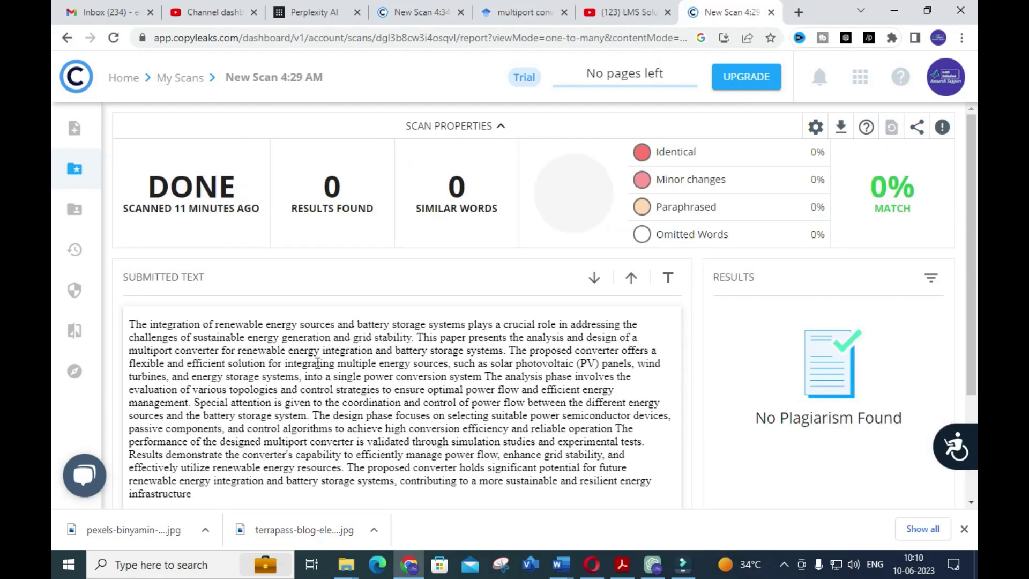
- Review the finished report showing 0% match and No Plagiarism Found
scroll(317, 364, down, 1)
scroll(317, 367, up, 1)
click(561, 564)
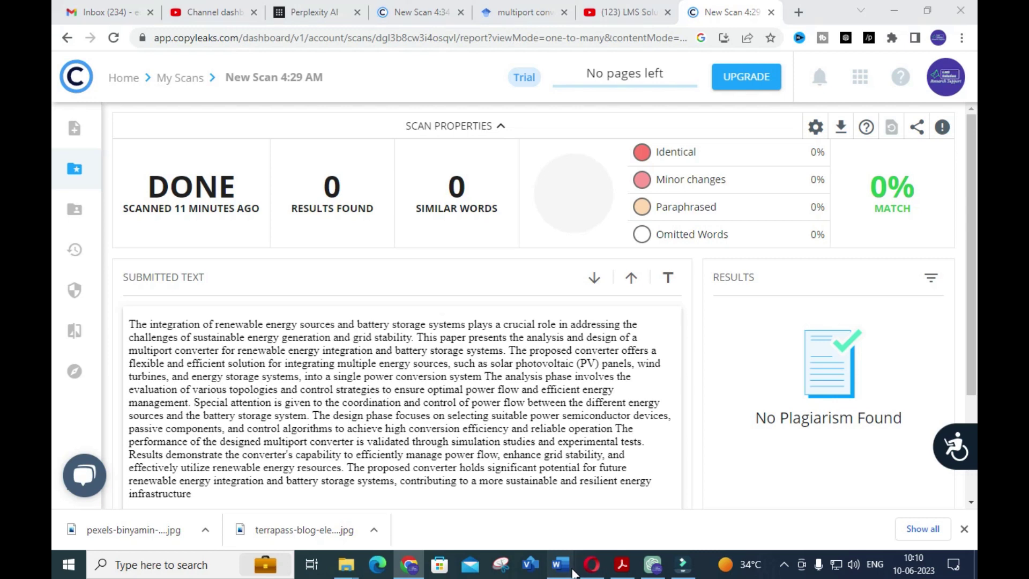
click(703, 502)
scroll(331, 265, up, 5)
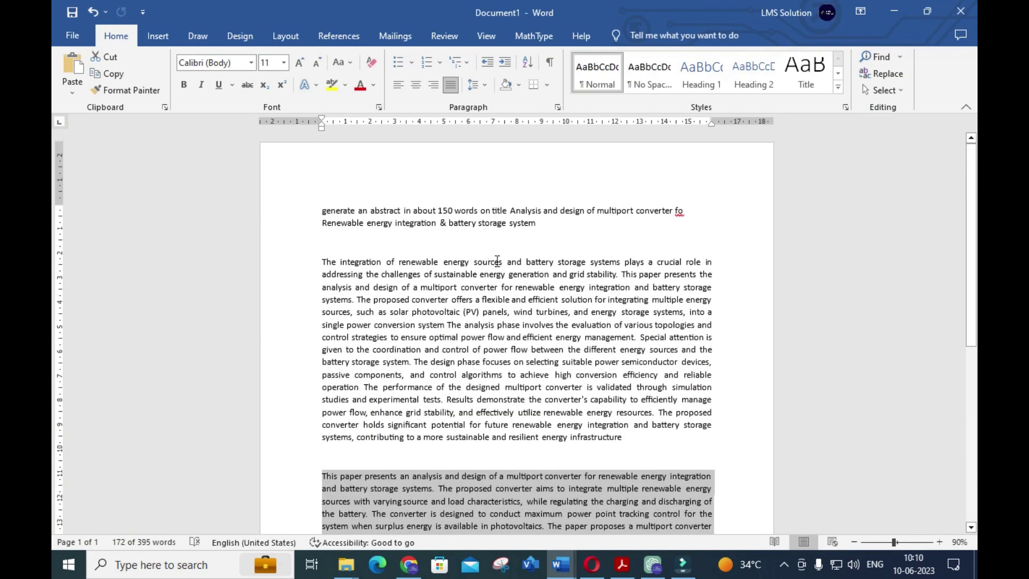
click(409, 564)
drag(132, 325, 227, 381)
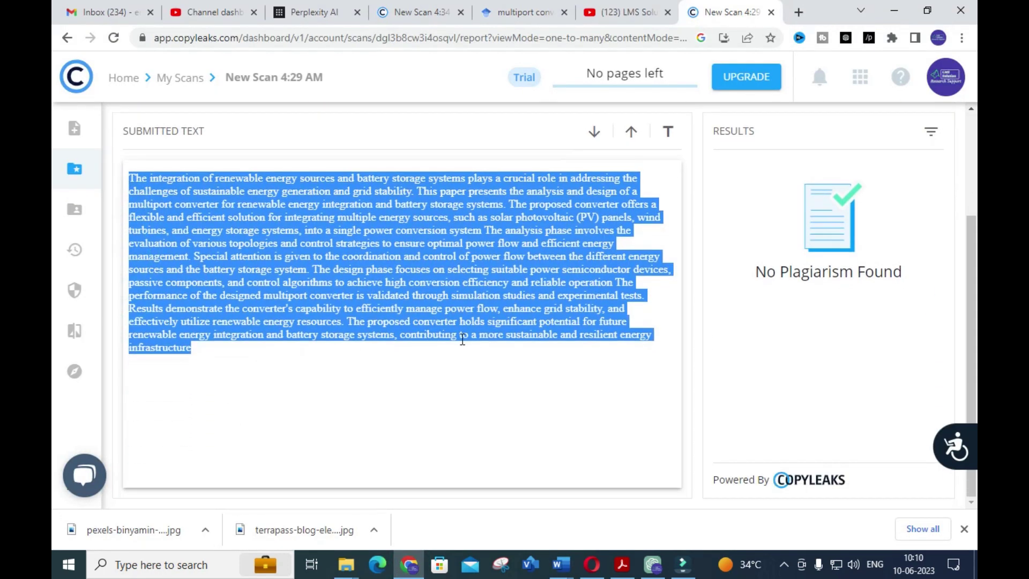
scroll(463, 341, up, 3)
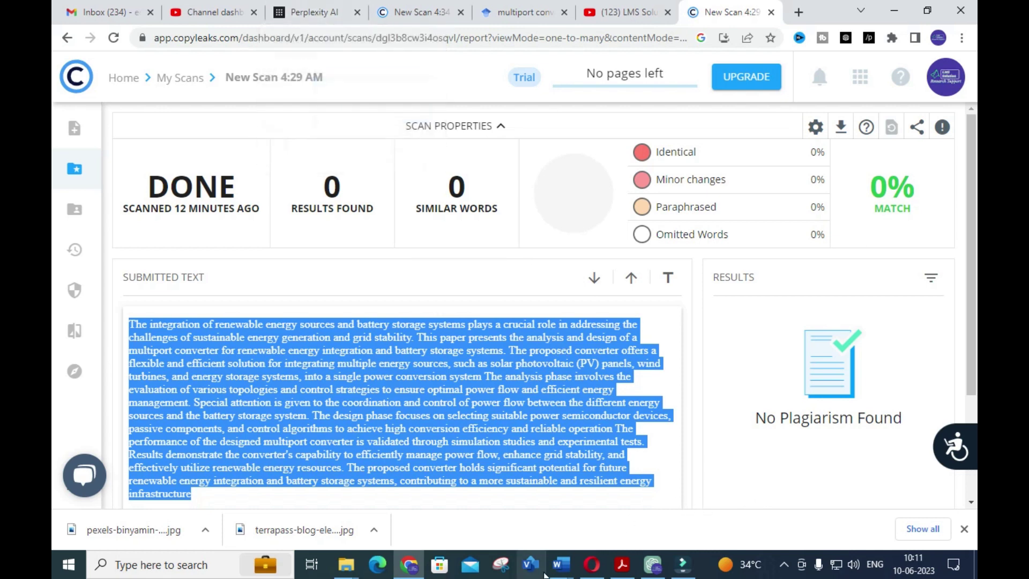
- Bring up the Document1 abstracts file in Word and look over the Perplexity abstract
click(561, 564)
click(654, 513)
scroll(719, 488, down, 5)
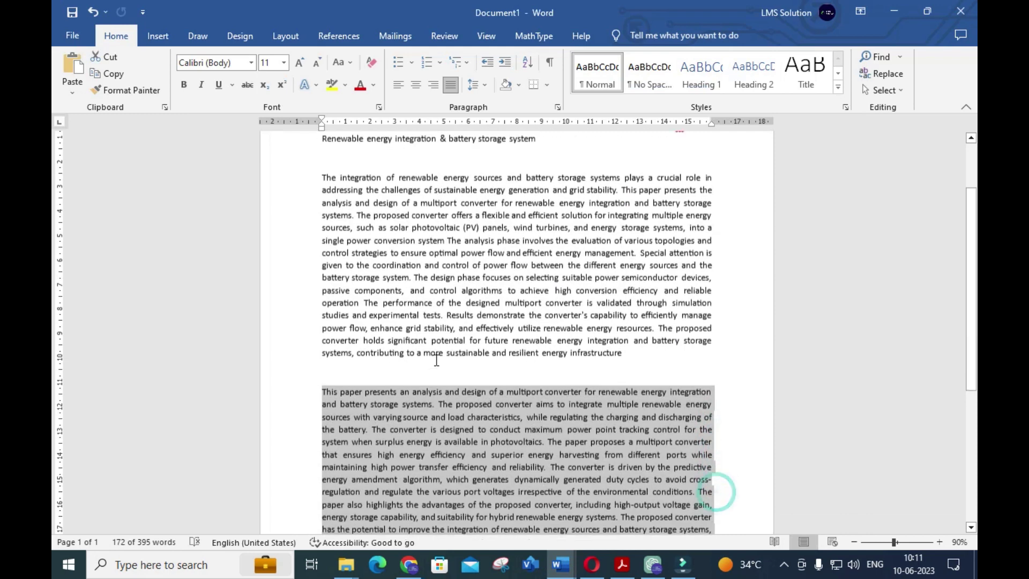
click(311, 298)
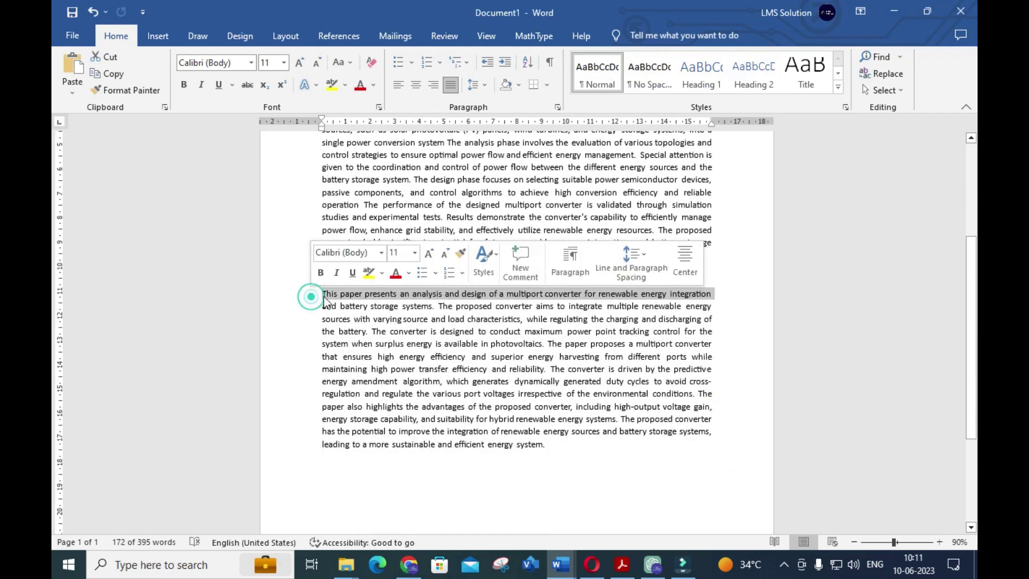
click(326, 298)
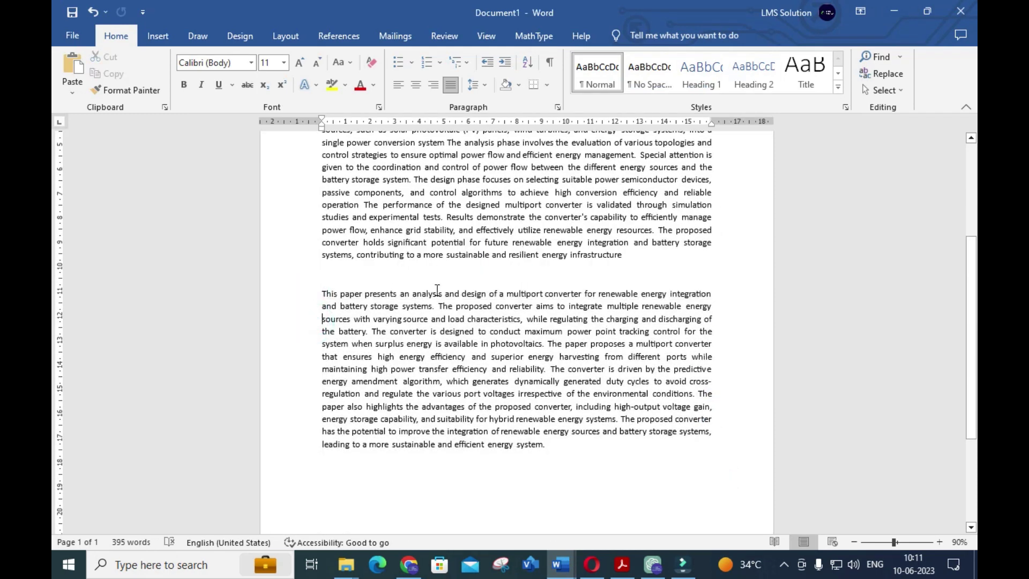
- In Chrome, check the Perplexity answer page, then view the Copyleaks report showing a 40.7% match
click(408, 564)
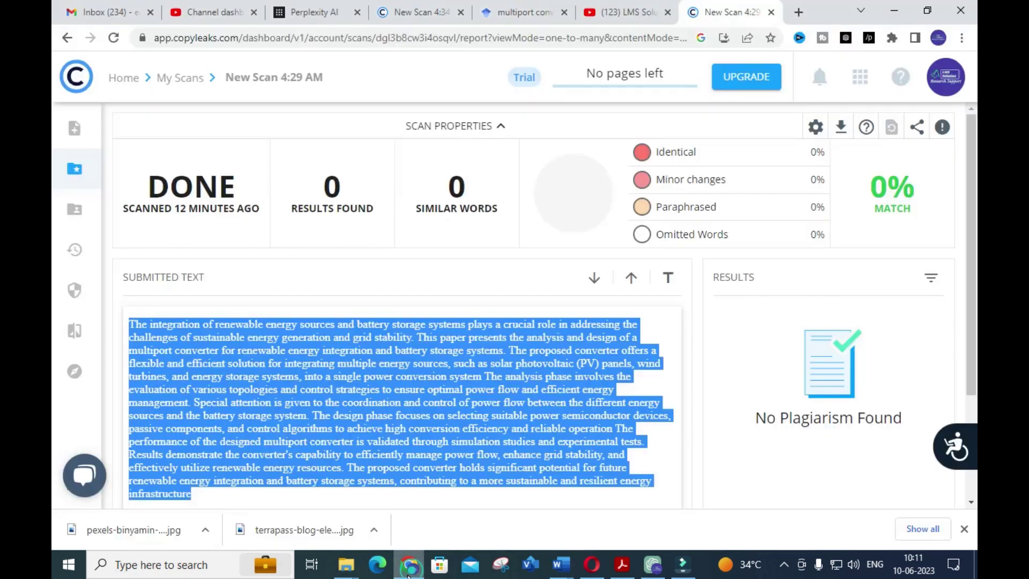
click(332, 7)
scroll(359, 257, up, 3)
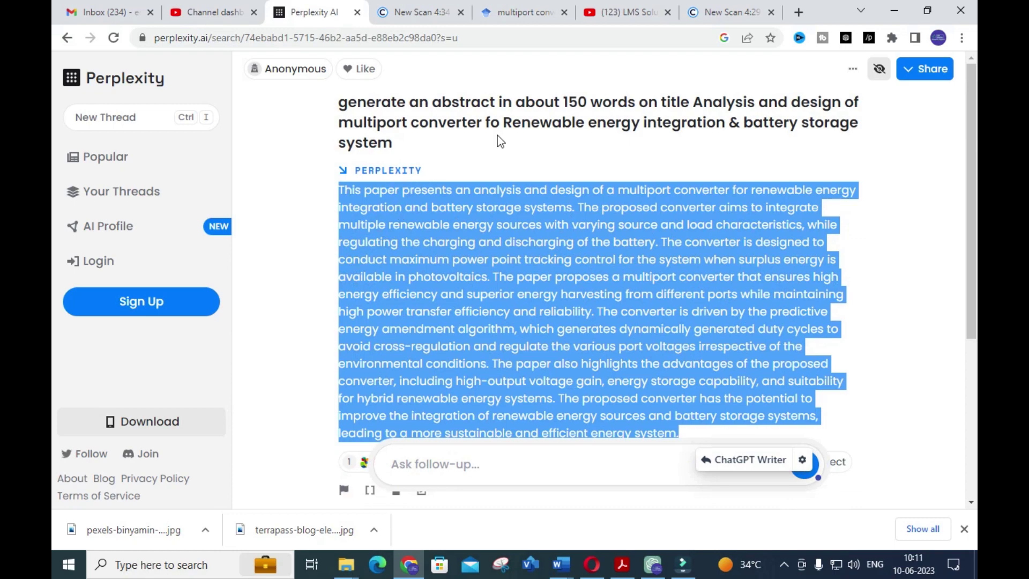
click(437, 2)
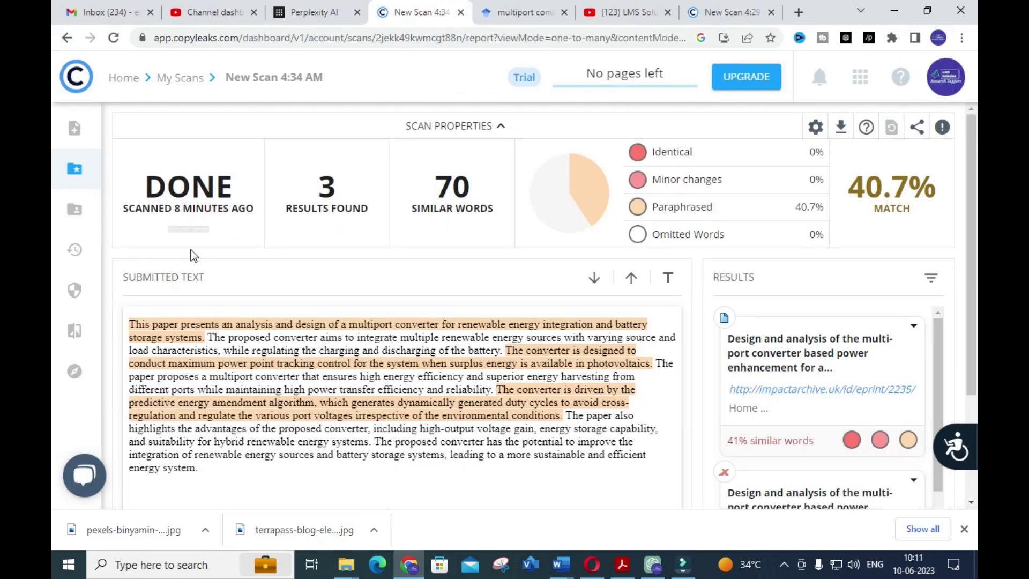
scroll(189, 254, down, 3)
scroll(127, 252, up, 1)
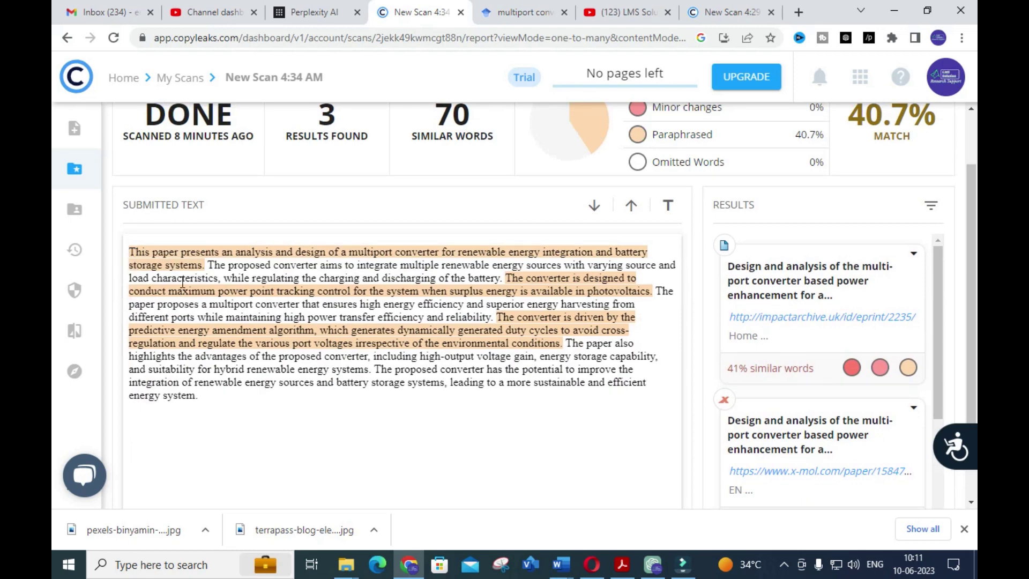
scroll(125, 252, up, 1)
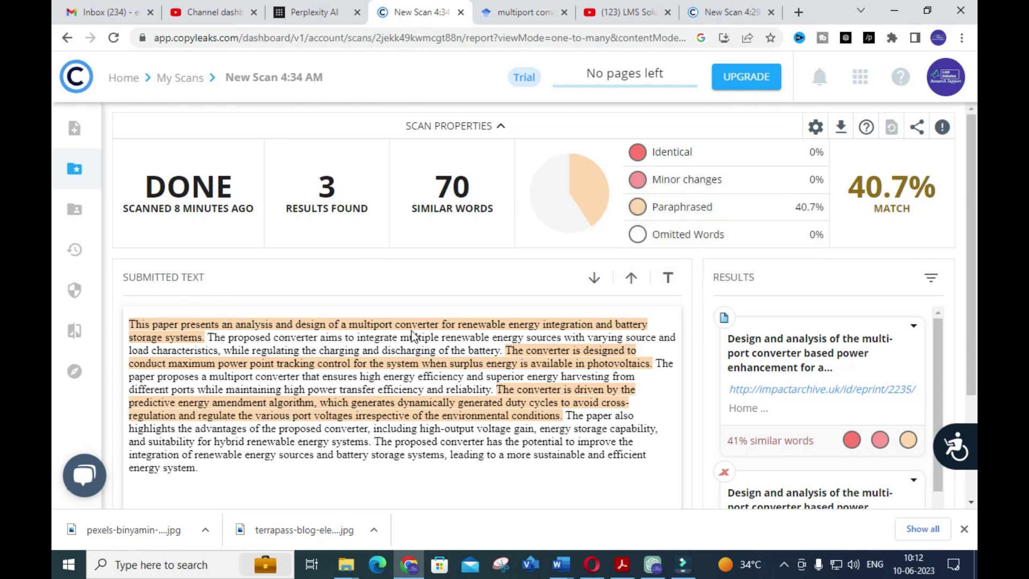
scroll(335, 335, down, 1)
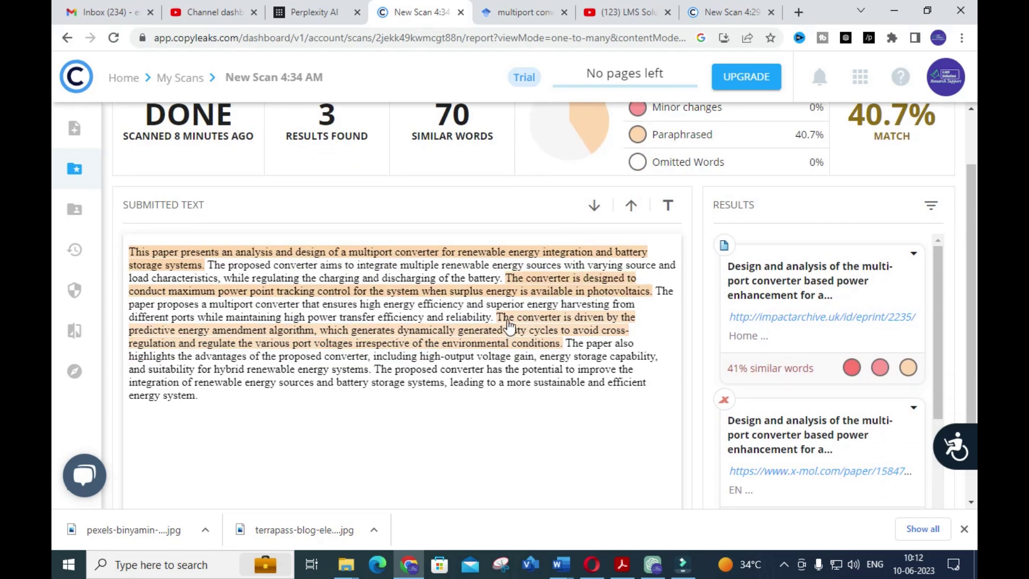
scroll(767, 403, down, 2)
scroll(767, 403, up, 2)
scroll(463, 325, up, 2)
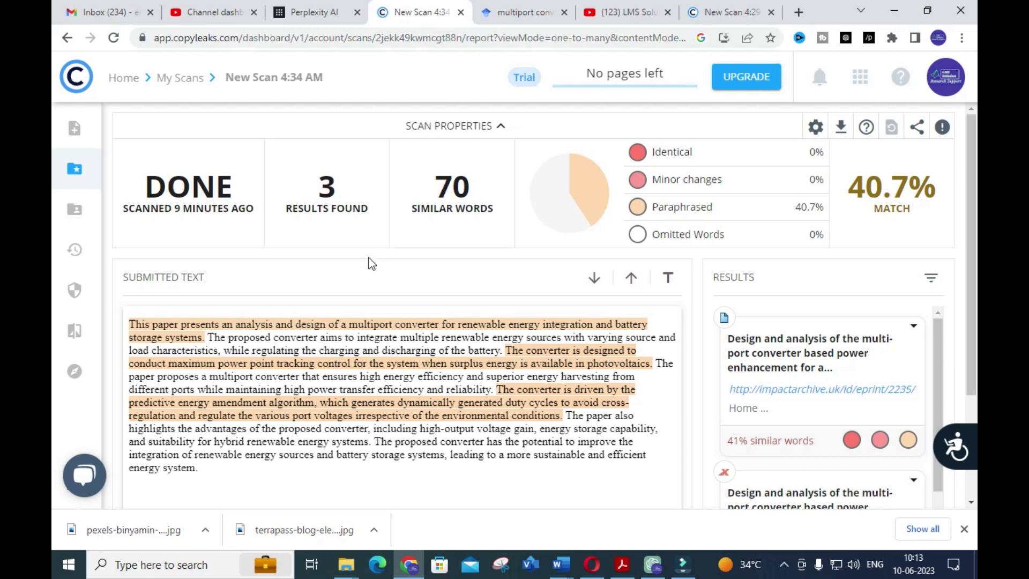
- Minimize the browser, Word, Recorded folder and Filmora windows to reveal the desktop
click(901, 8)
click(900, 7)
click(902, 8)
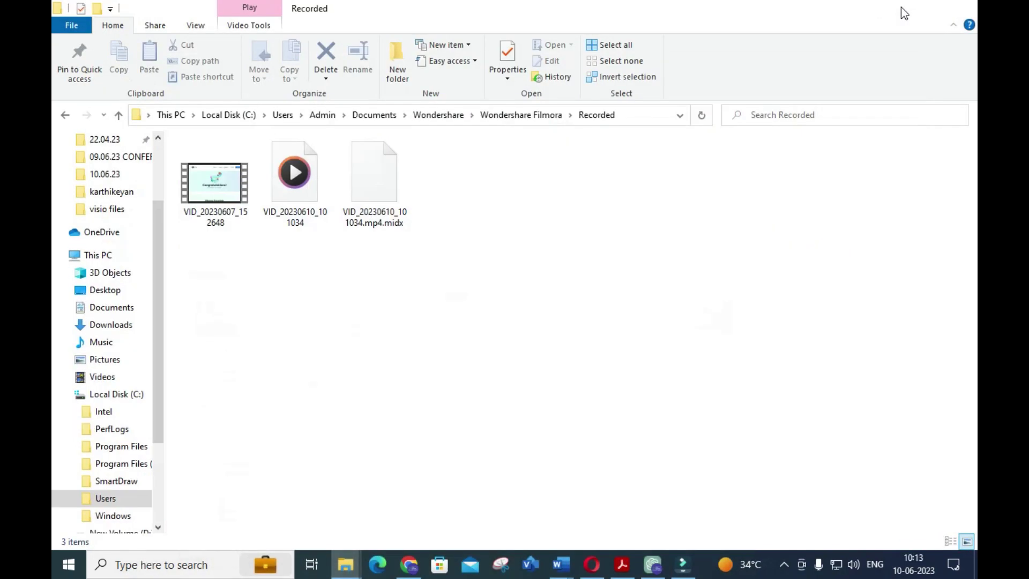
click(902, 7)
click(899, 8)
click(900, 7)
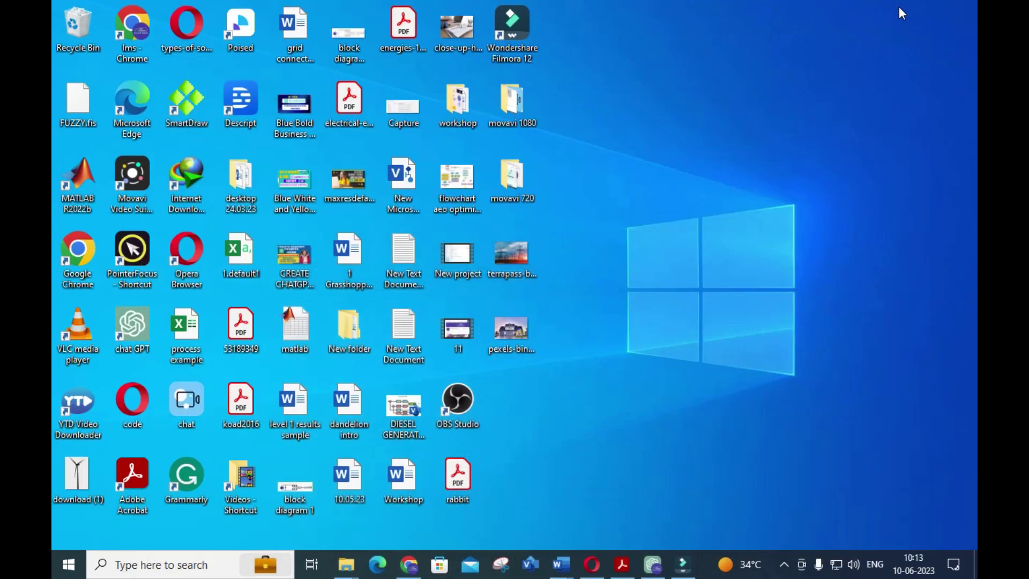
- Open the WhatsApp workshop poster image from the desktop's workshop folder
double_click(473, 105)
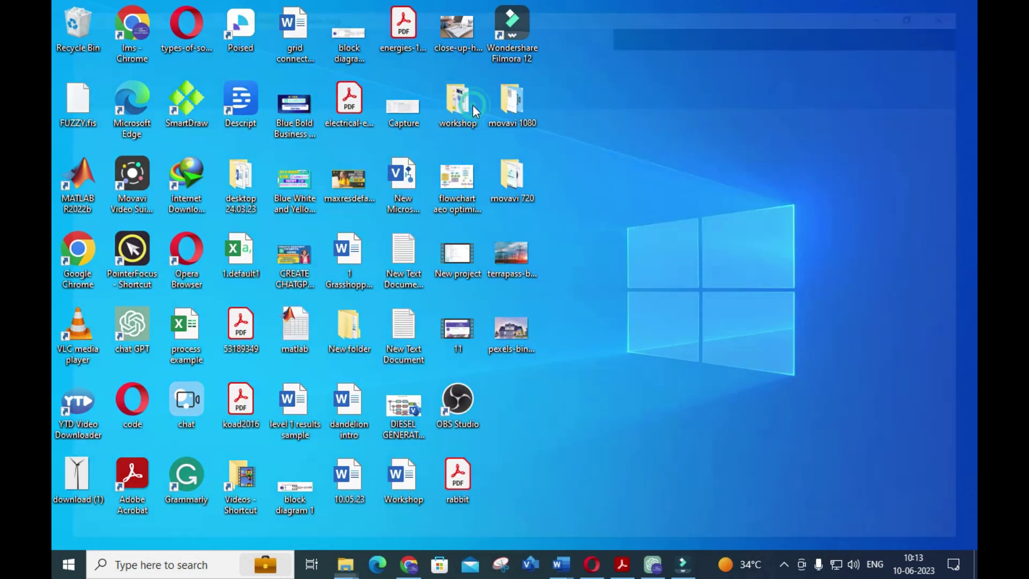
click(788, 290)
double_click(788, 289)
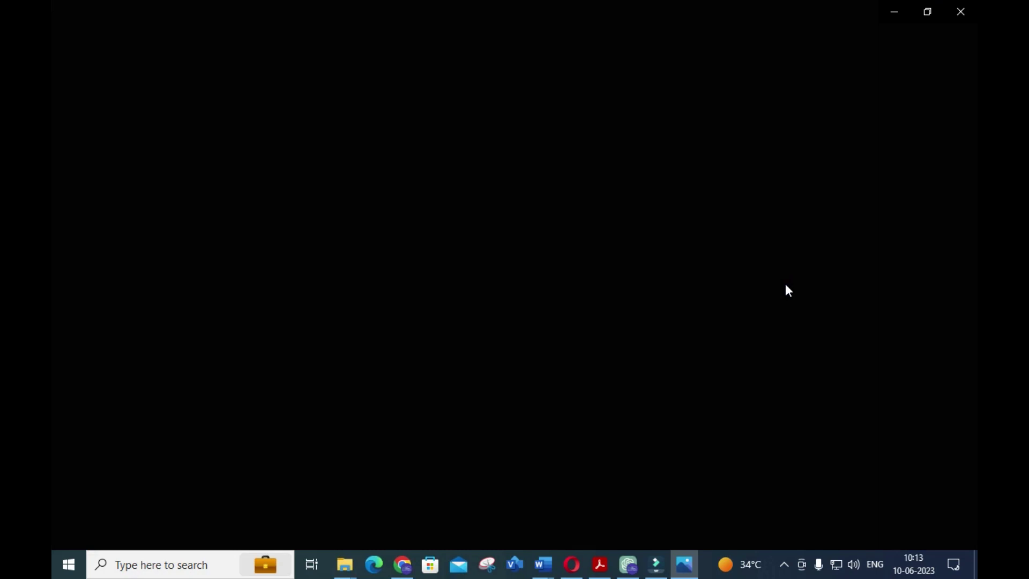